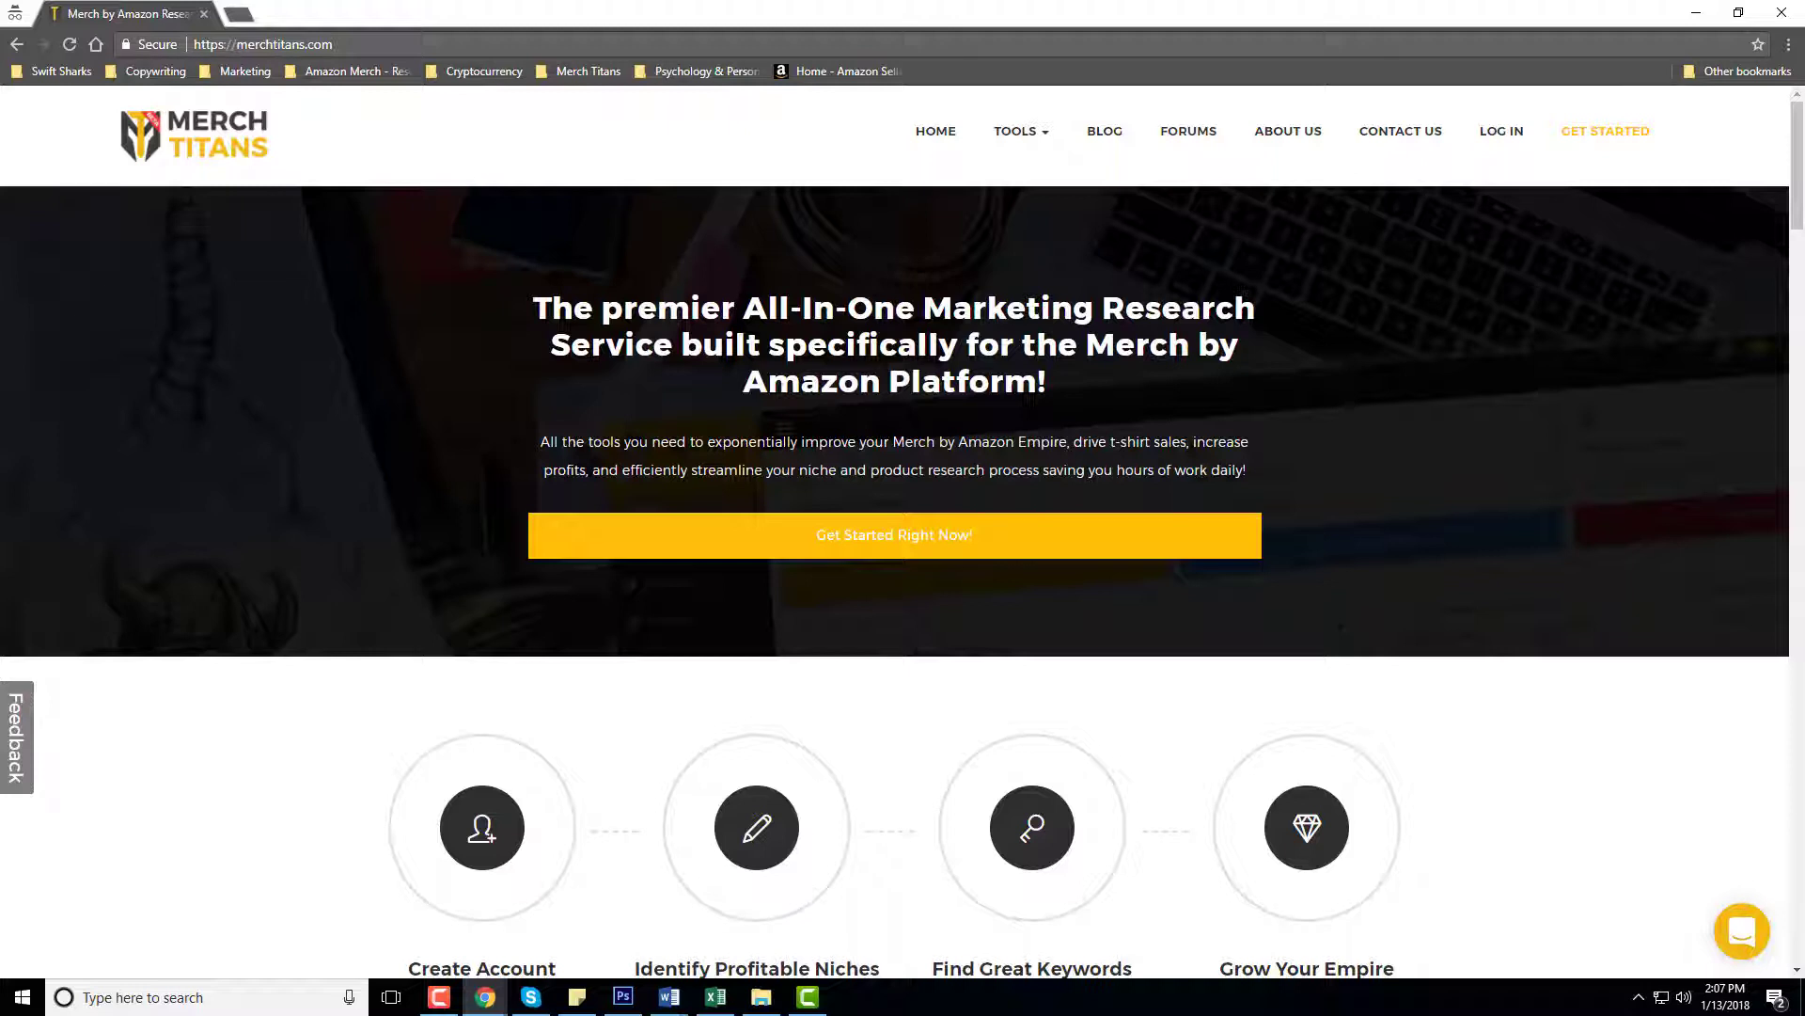
{"action": "left_click", "coordinate": [761, 998]}
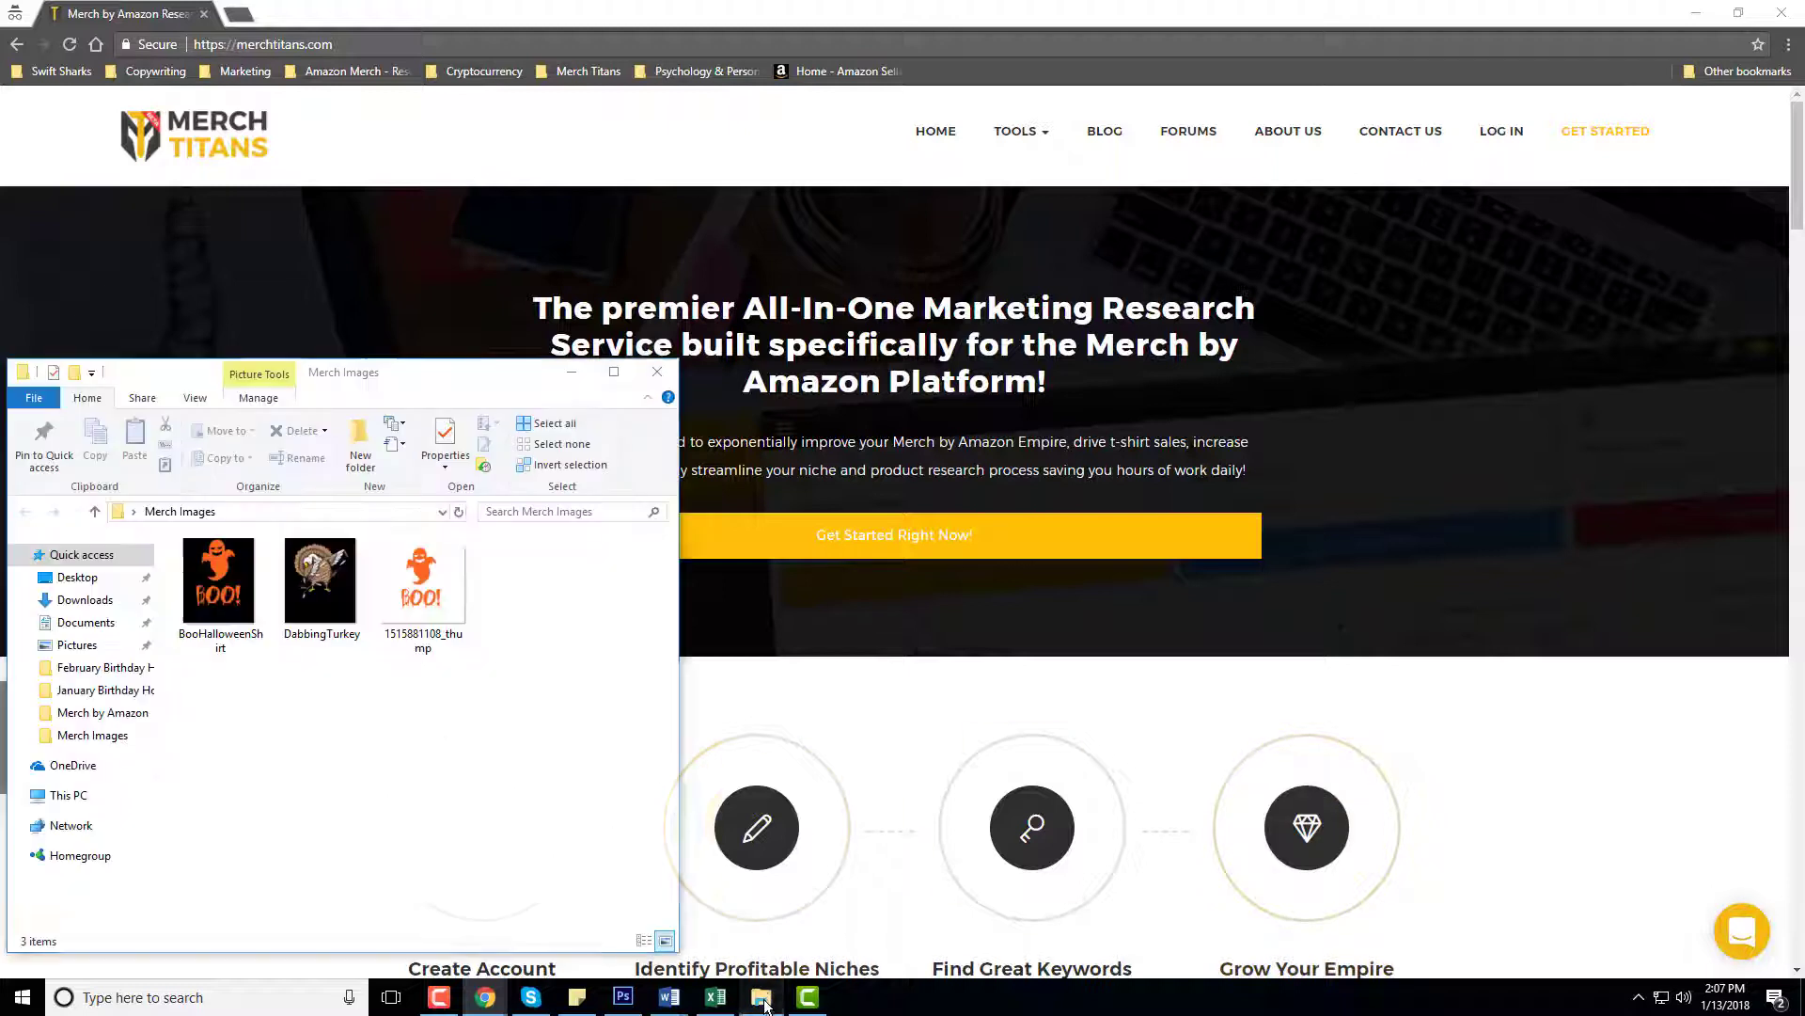
{"action": "left_click", "coordinate": [396, 597]}
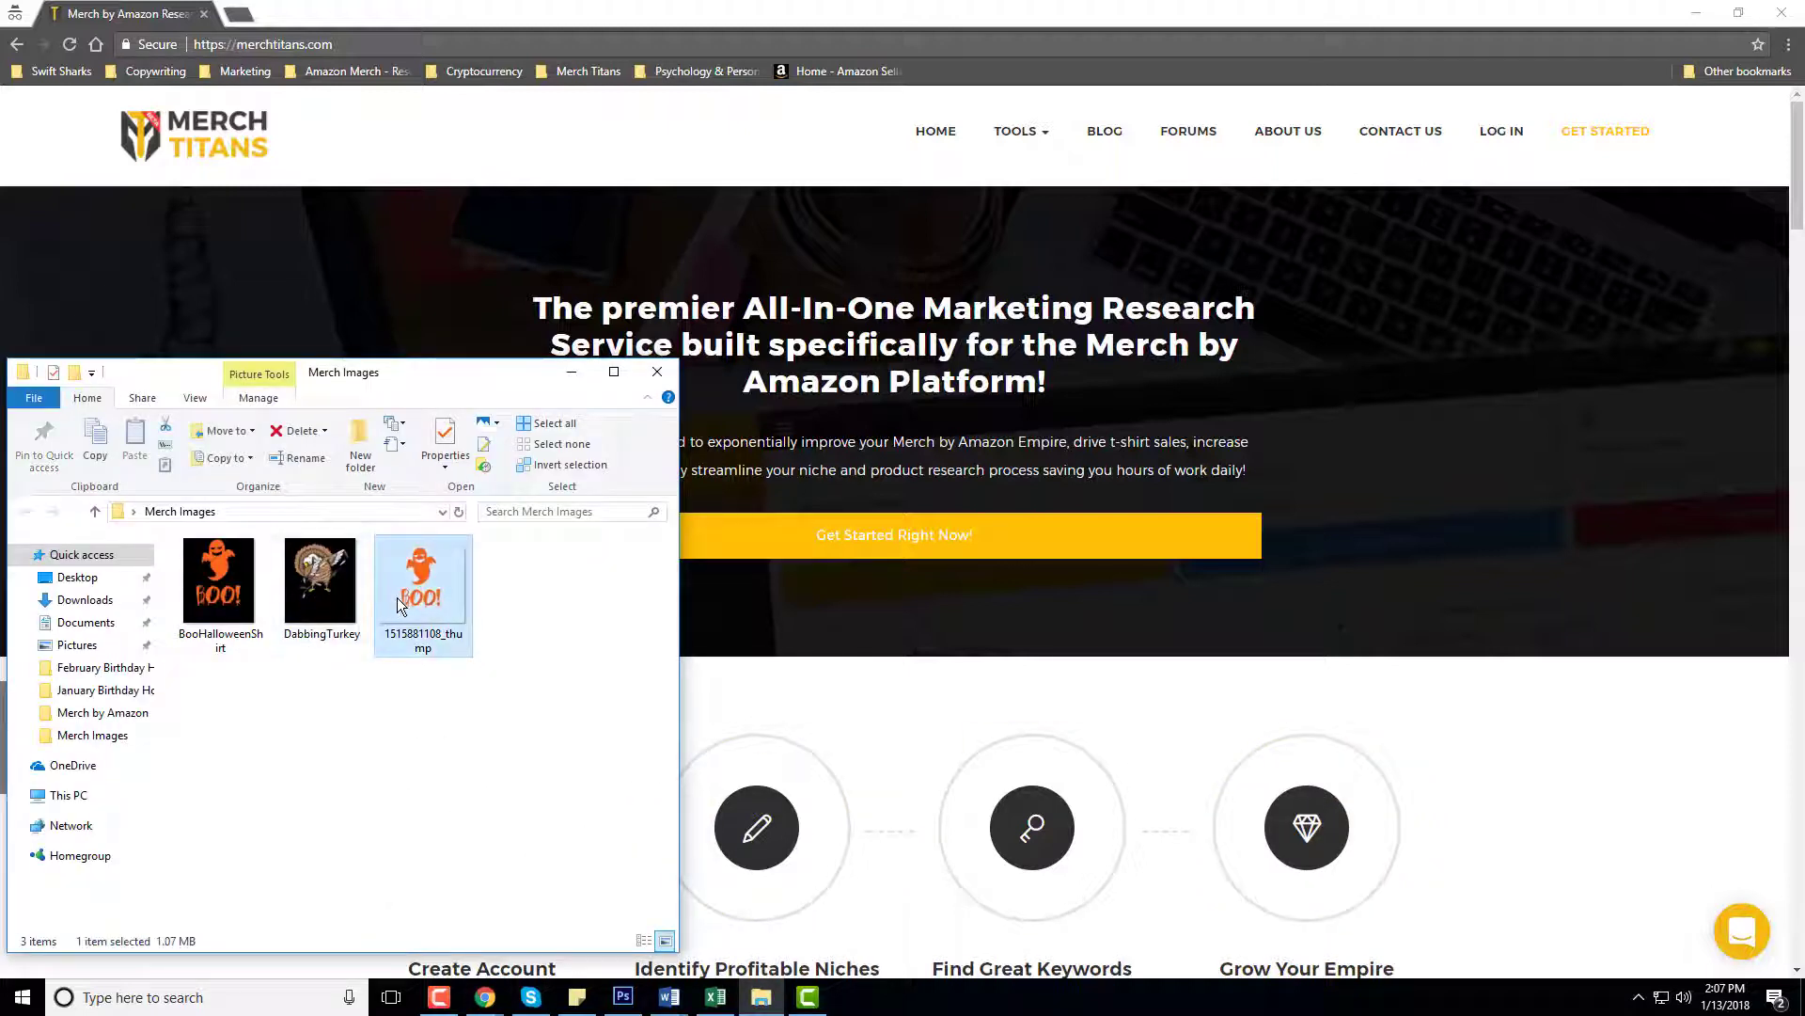
{"action": "key", "text": "Delete"}
Check BooHalloweenShirt.png's Properties details: 4500 × 5400 pixels, 226 KB
{"action": "left_click", "coordinate": [218, 581]}
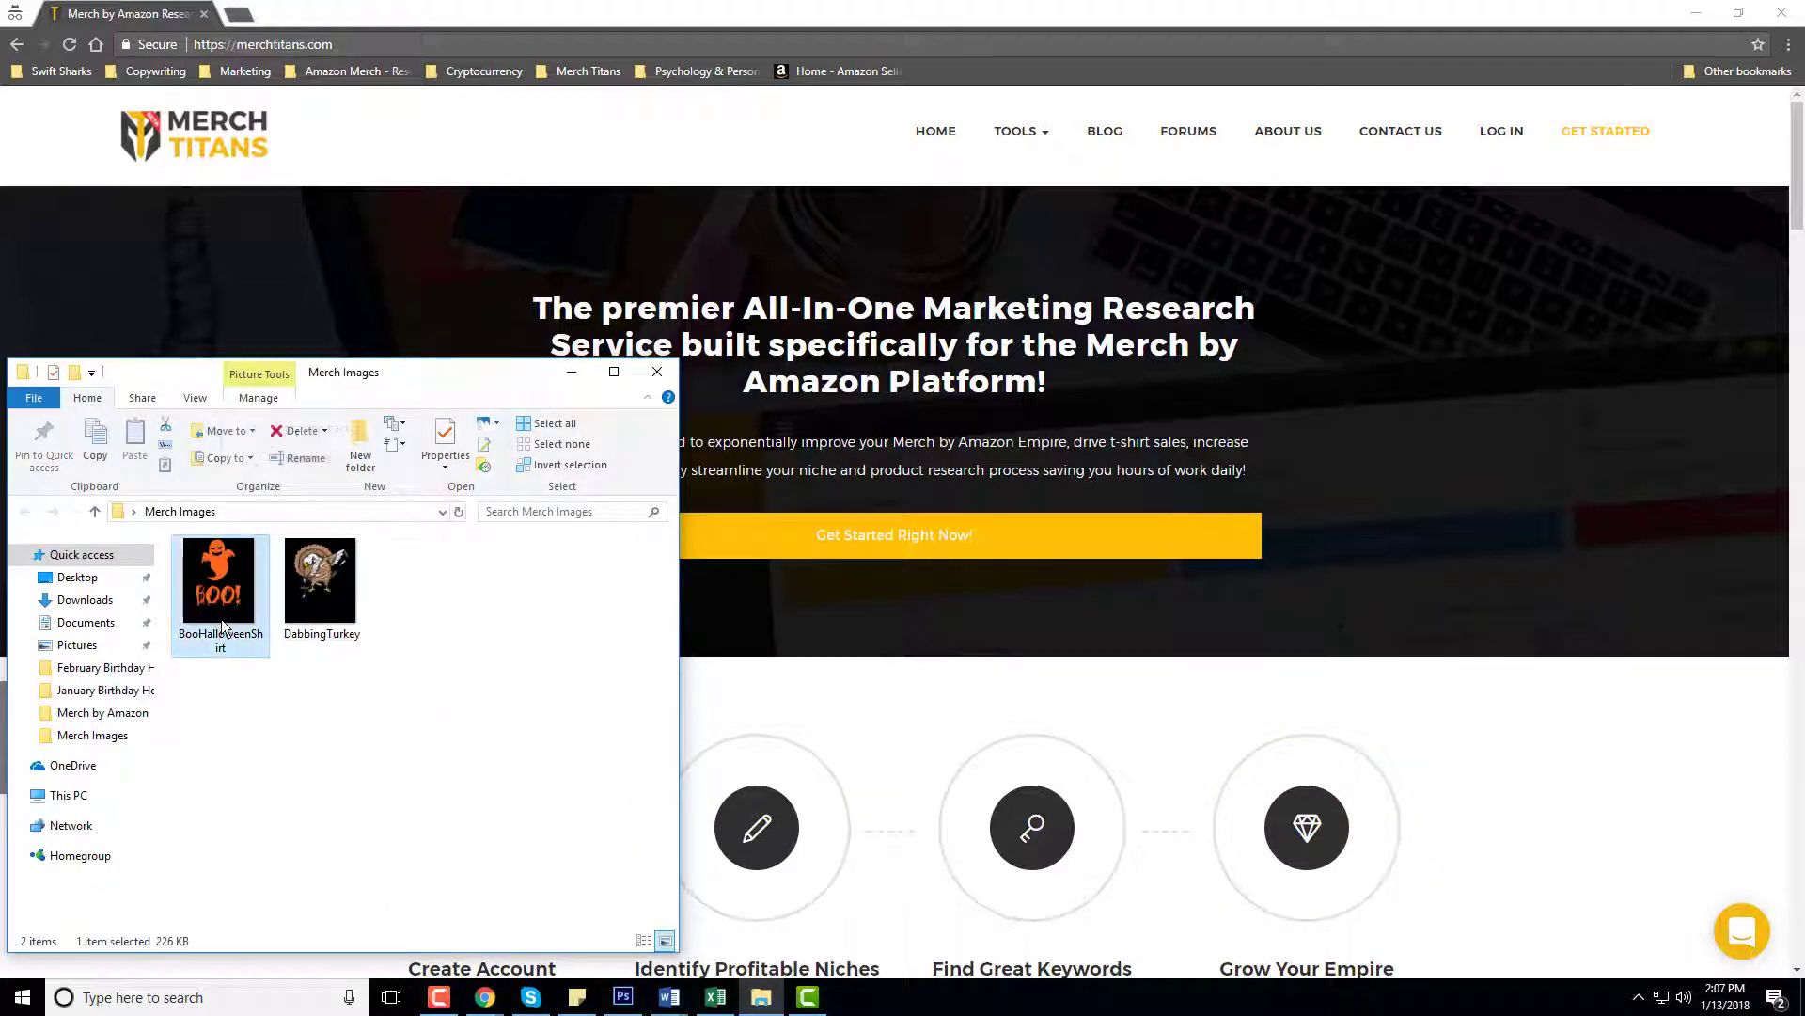
{"action": "right_click", "coordinate": [222, 619]}
{"action": "left_click", "coordinate": [302, 972]}
{"action": "left_click", "coordinate": [364, 514]}
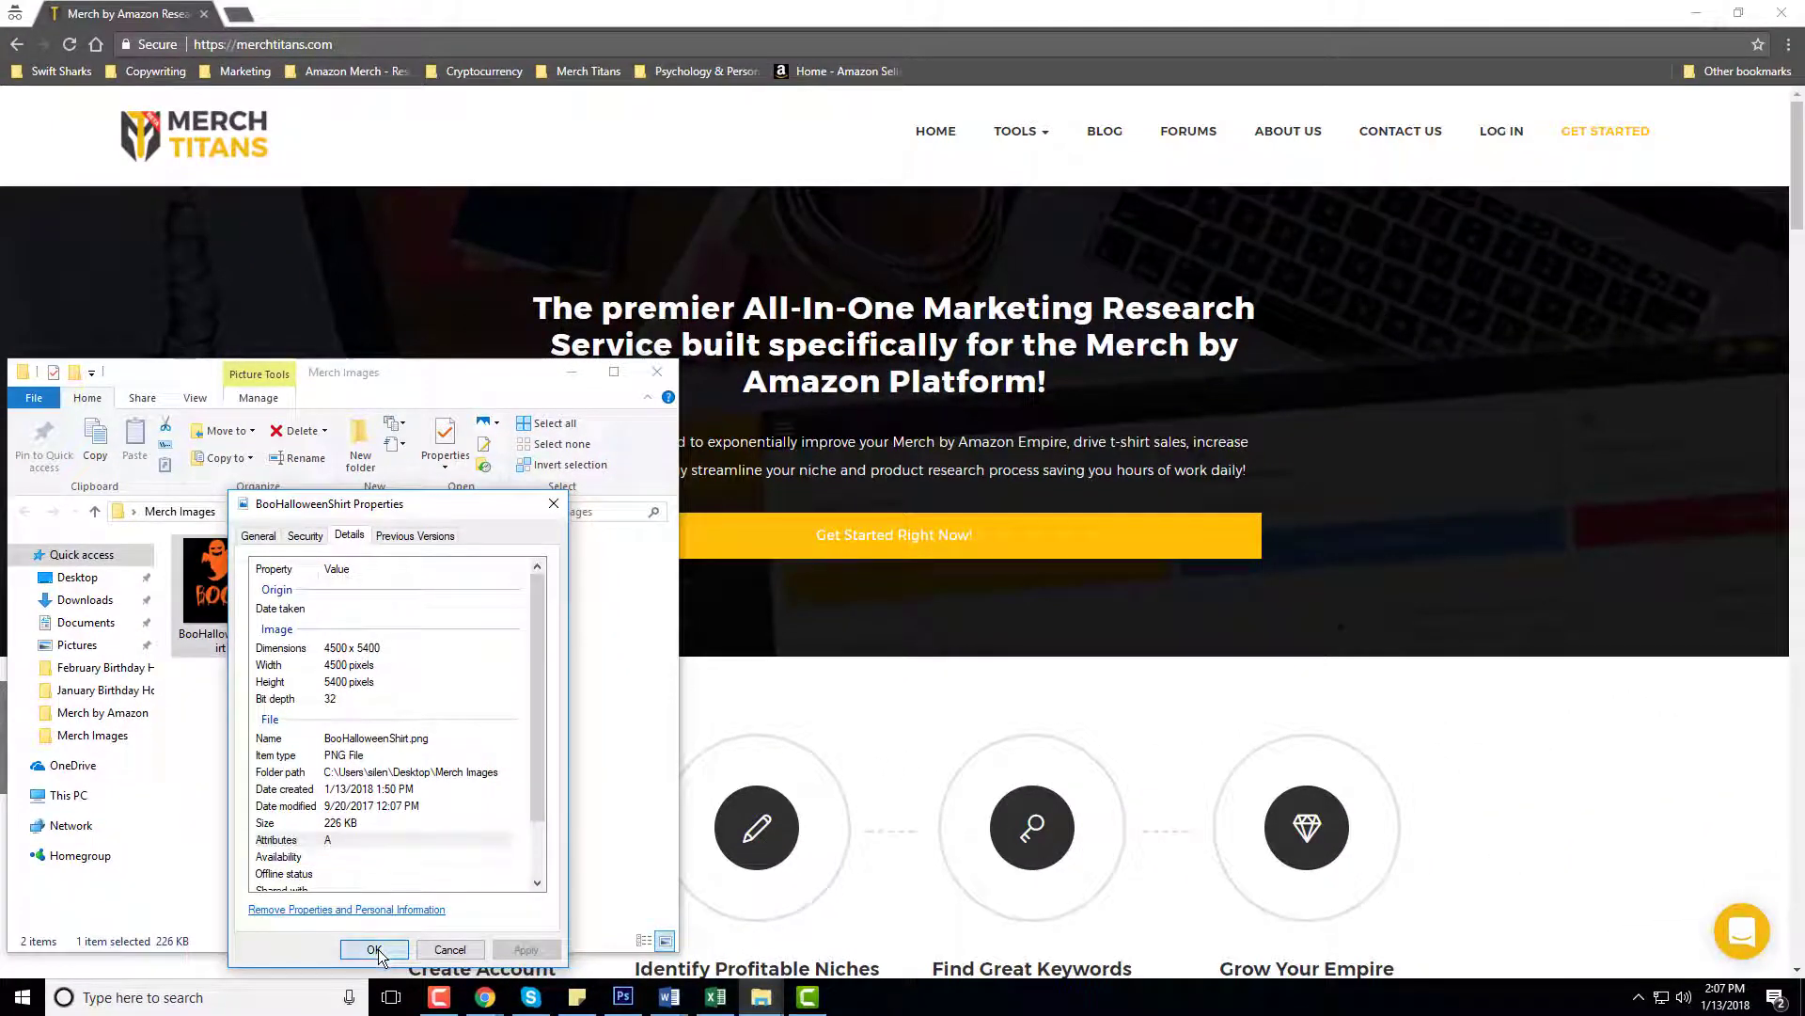
{"action": "left_click", "coordinate": [379, 951]}
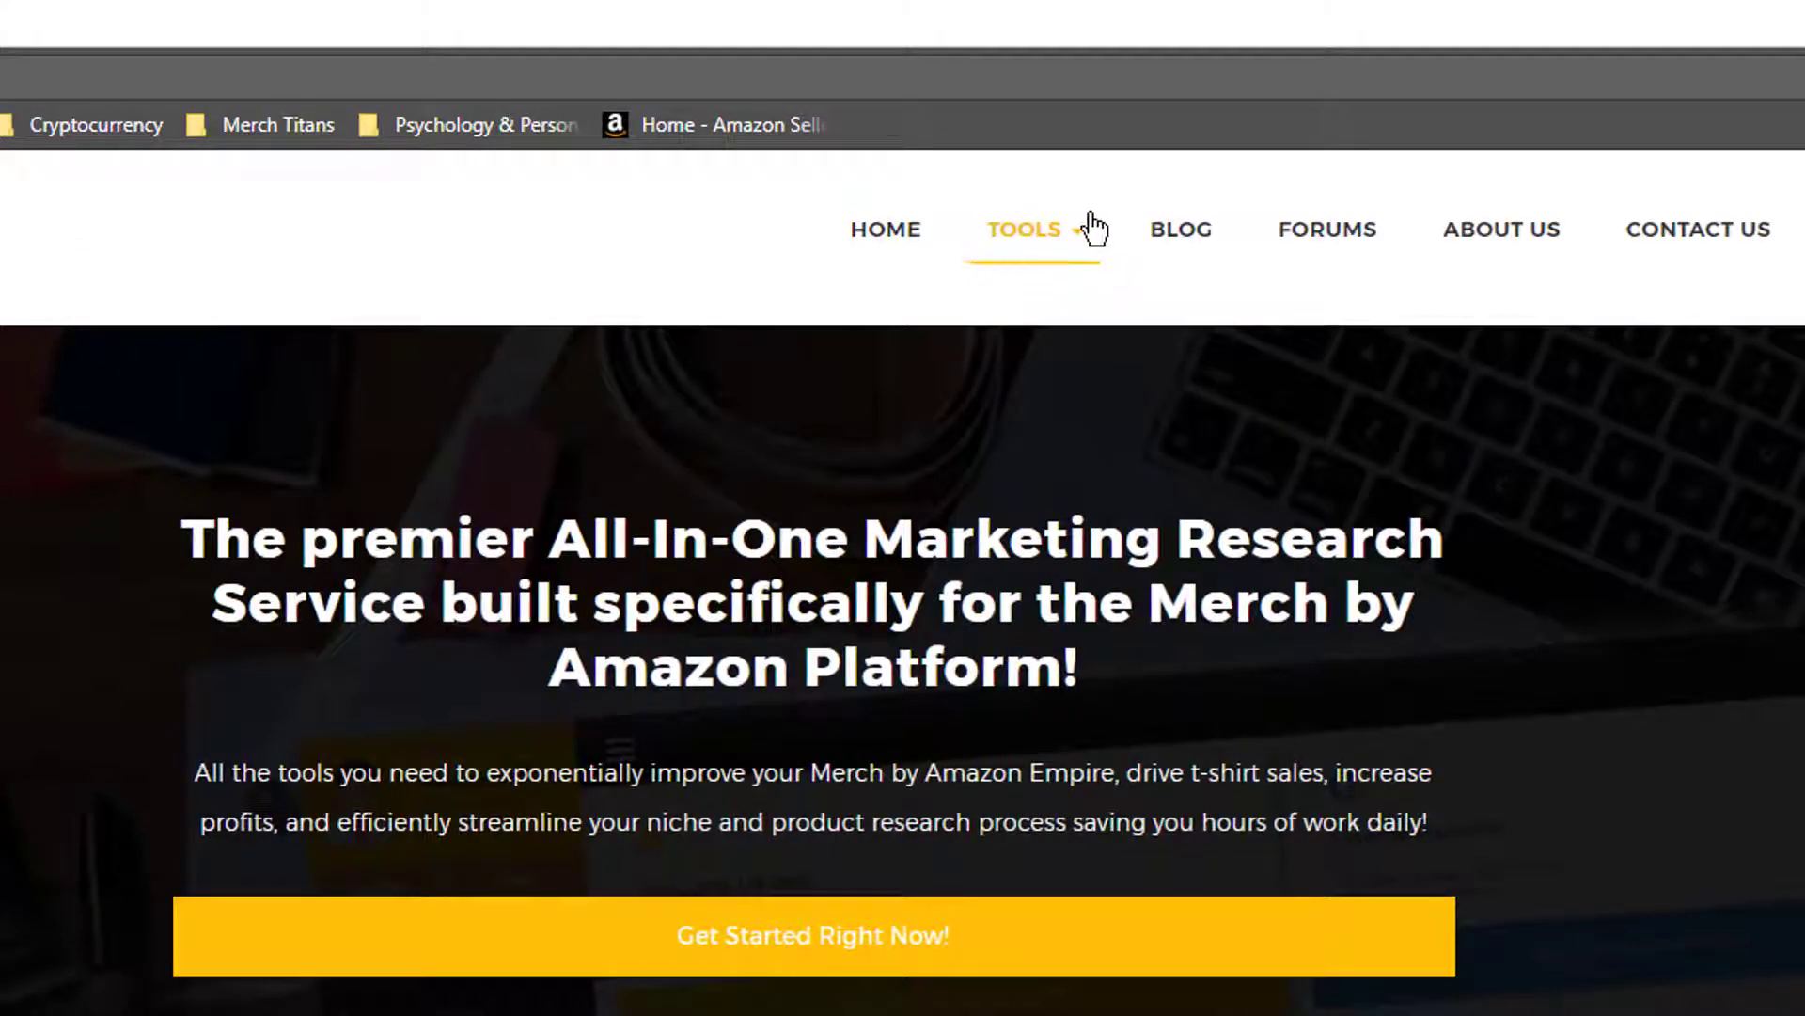
{"action": "left_click", "coordinate": [1071, 238]}
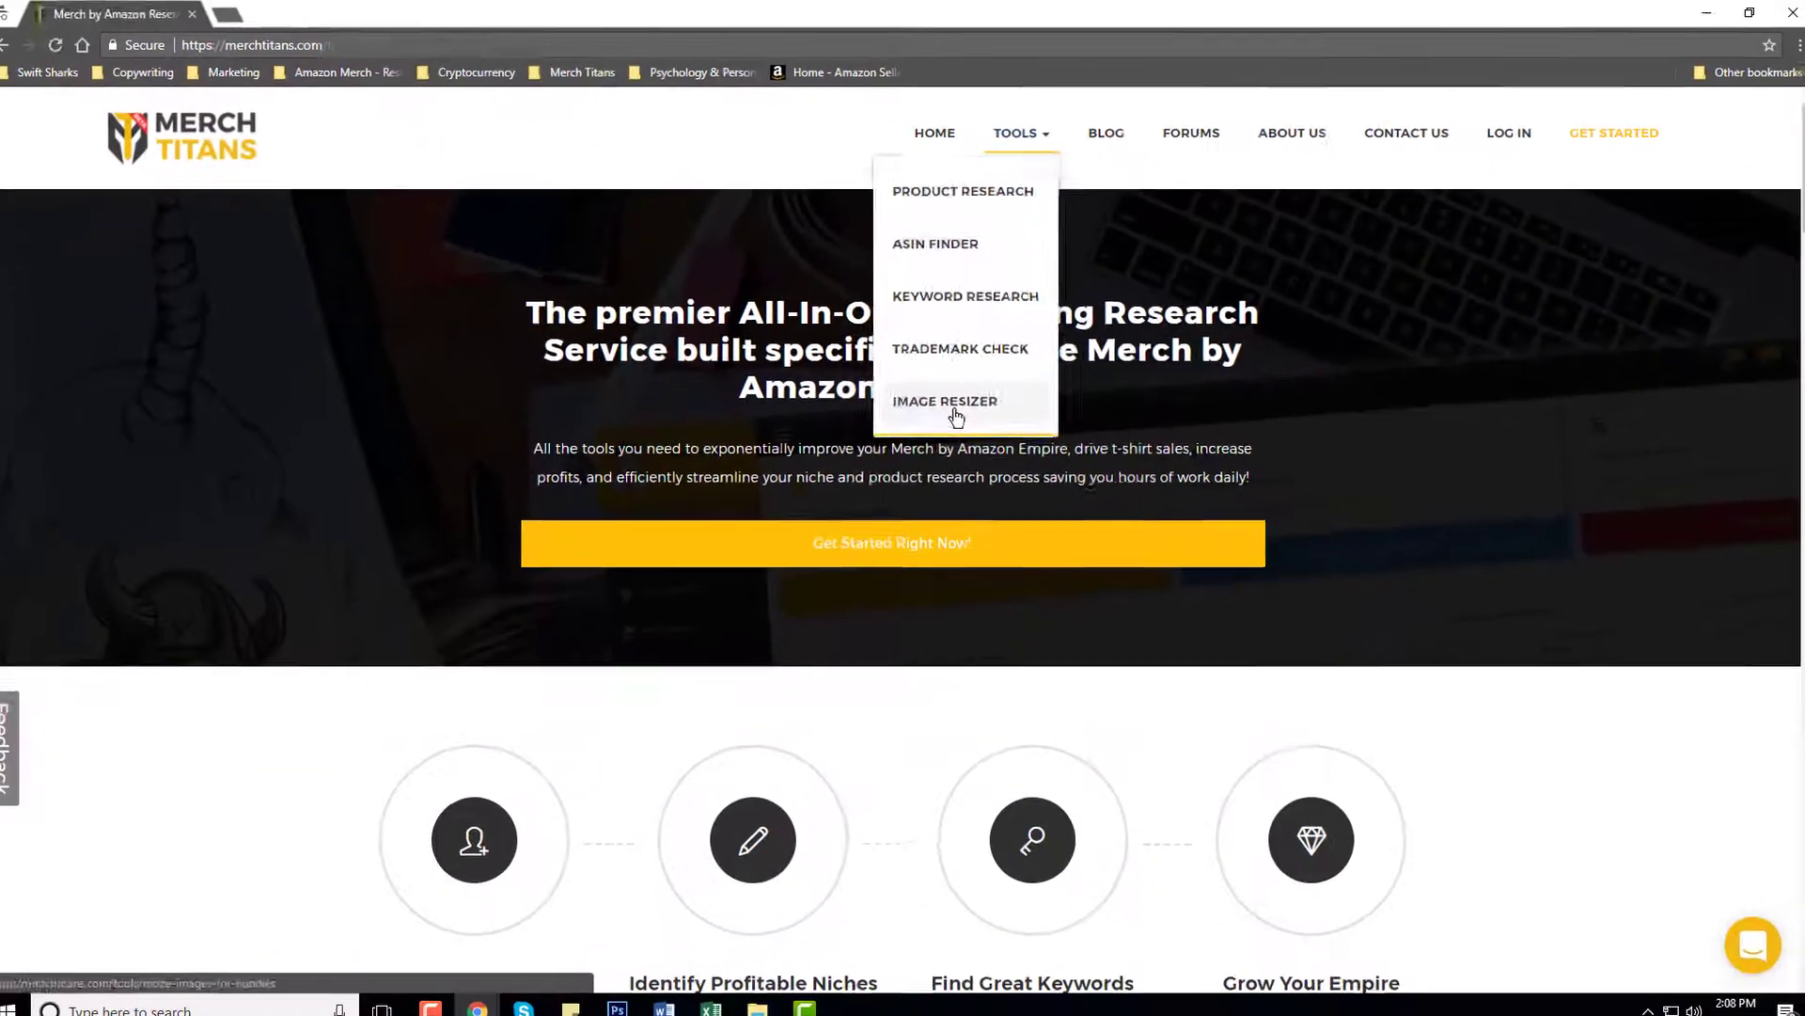
{"action": "left_click", "coordinate": [945, 400]}
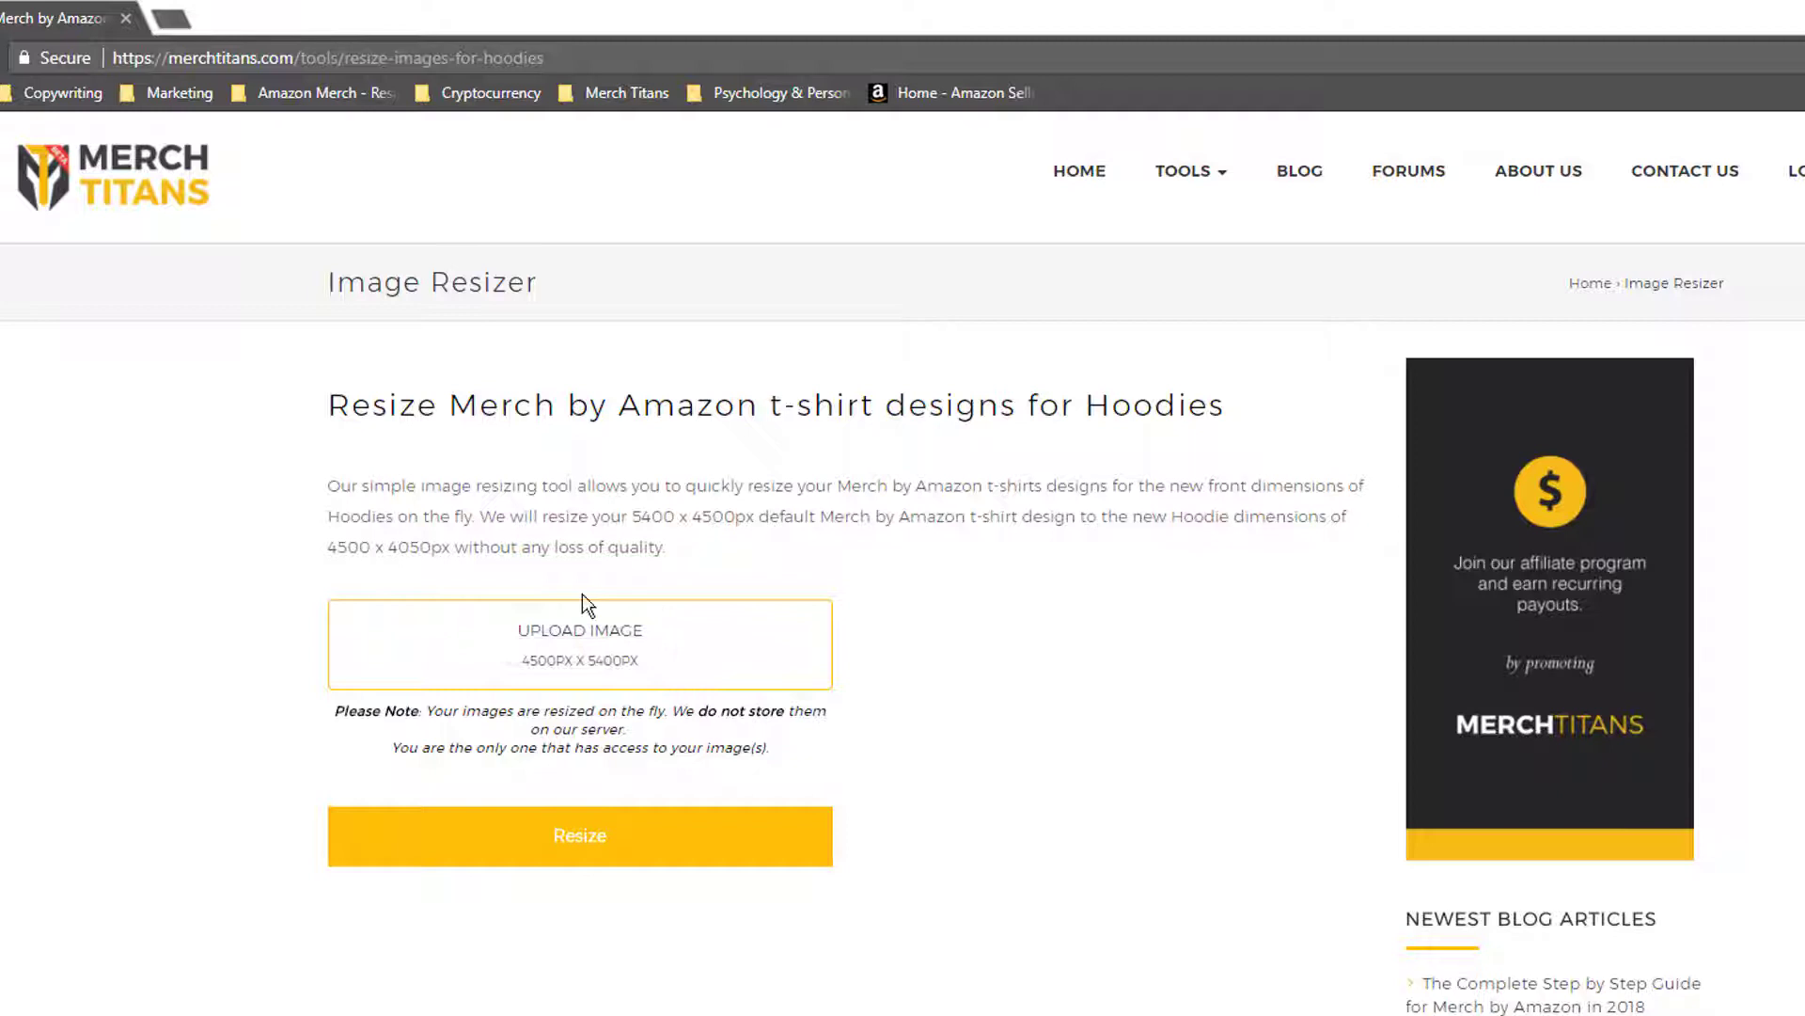
{"action": "left_click", "coordinate": [536, 642]}
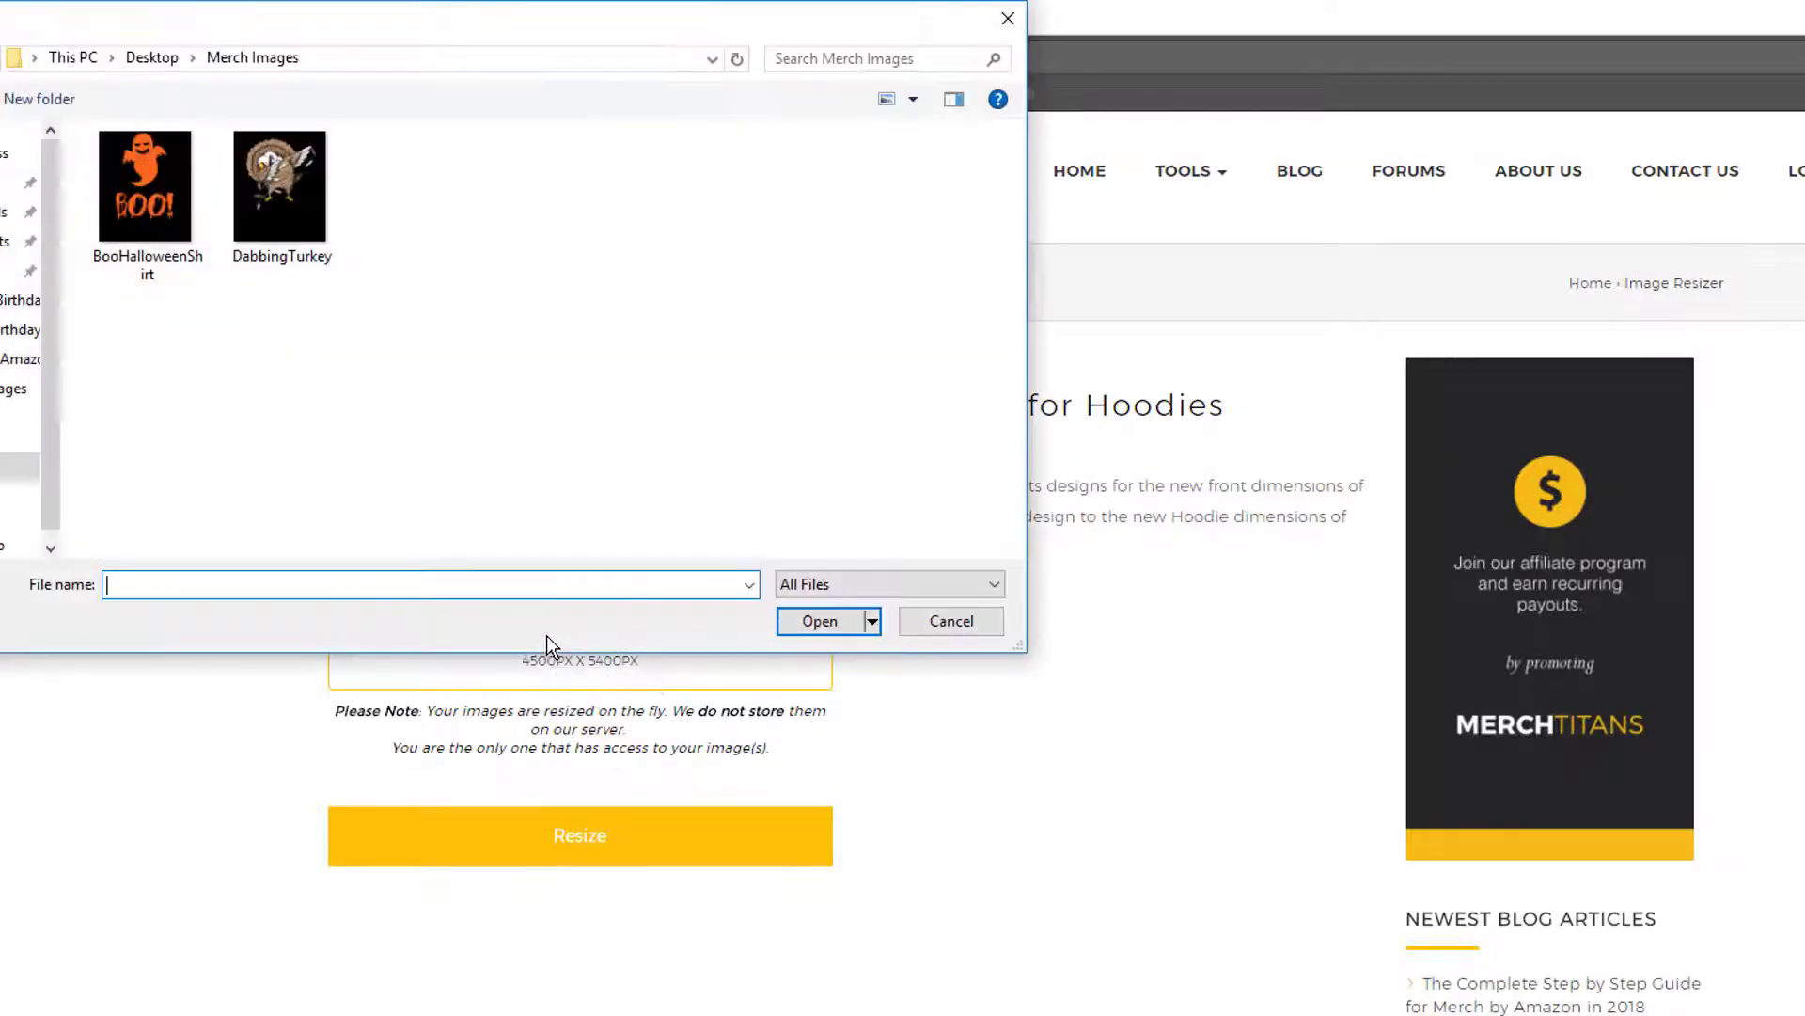
{"action": "double_click", "coordinate": [146, 200]}
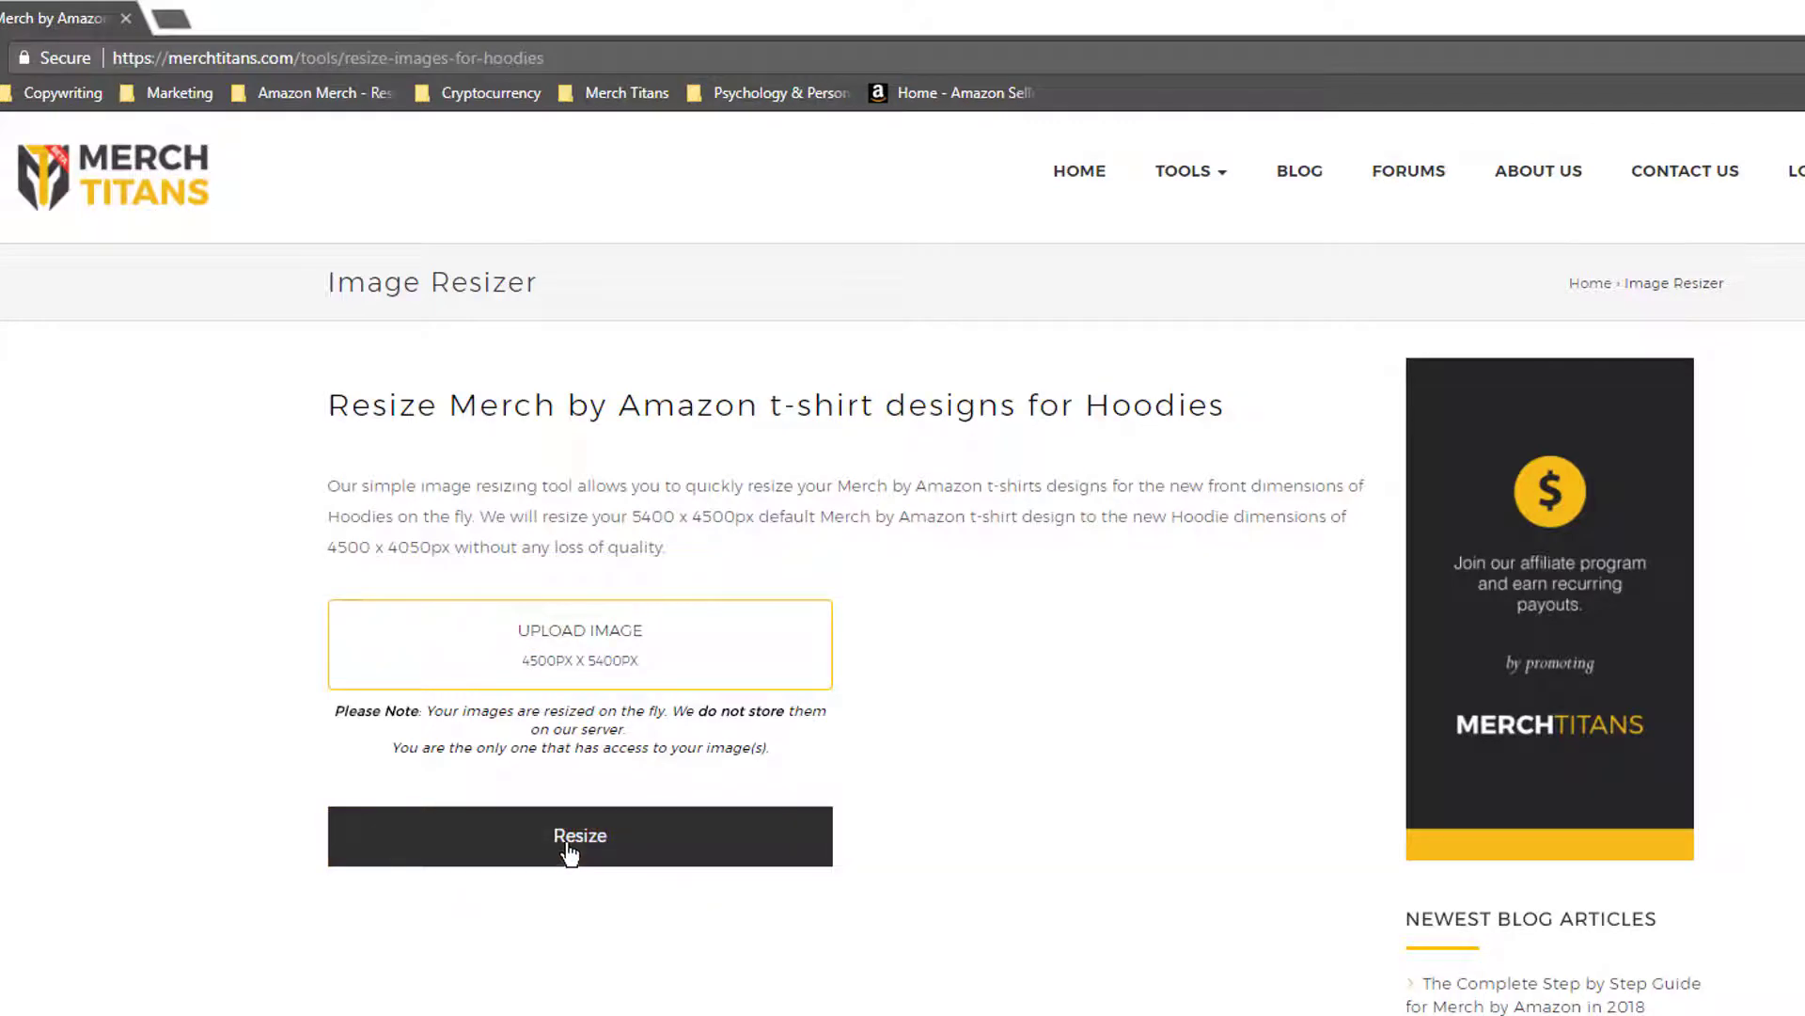
{"action": "left_click", "coordinate": [568, 852]}
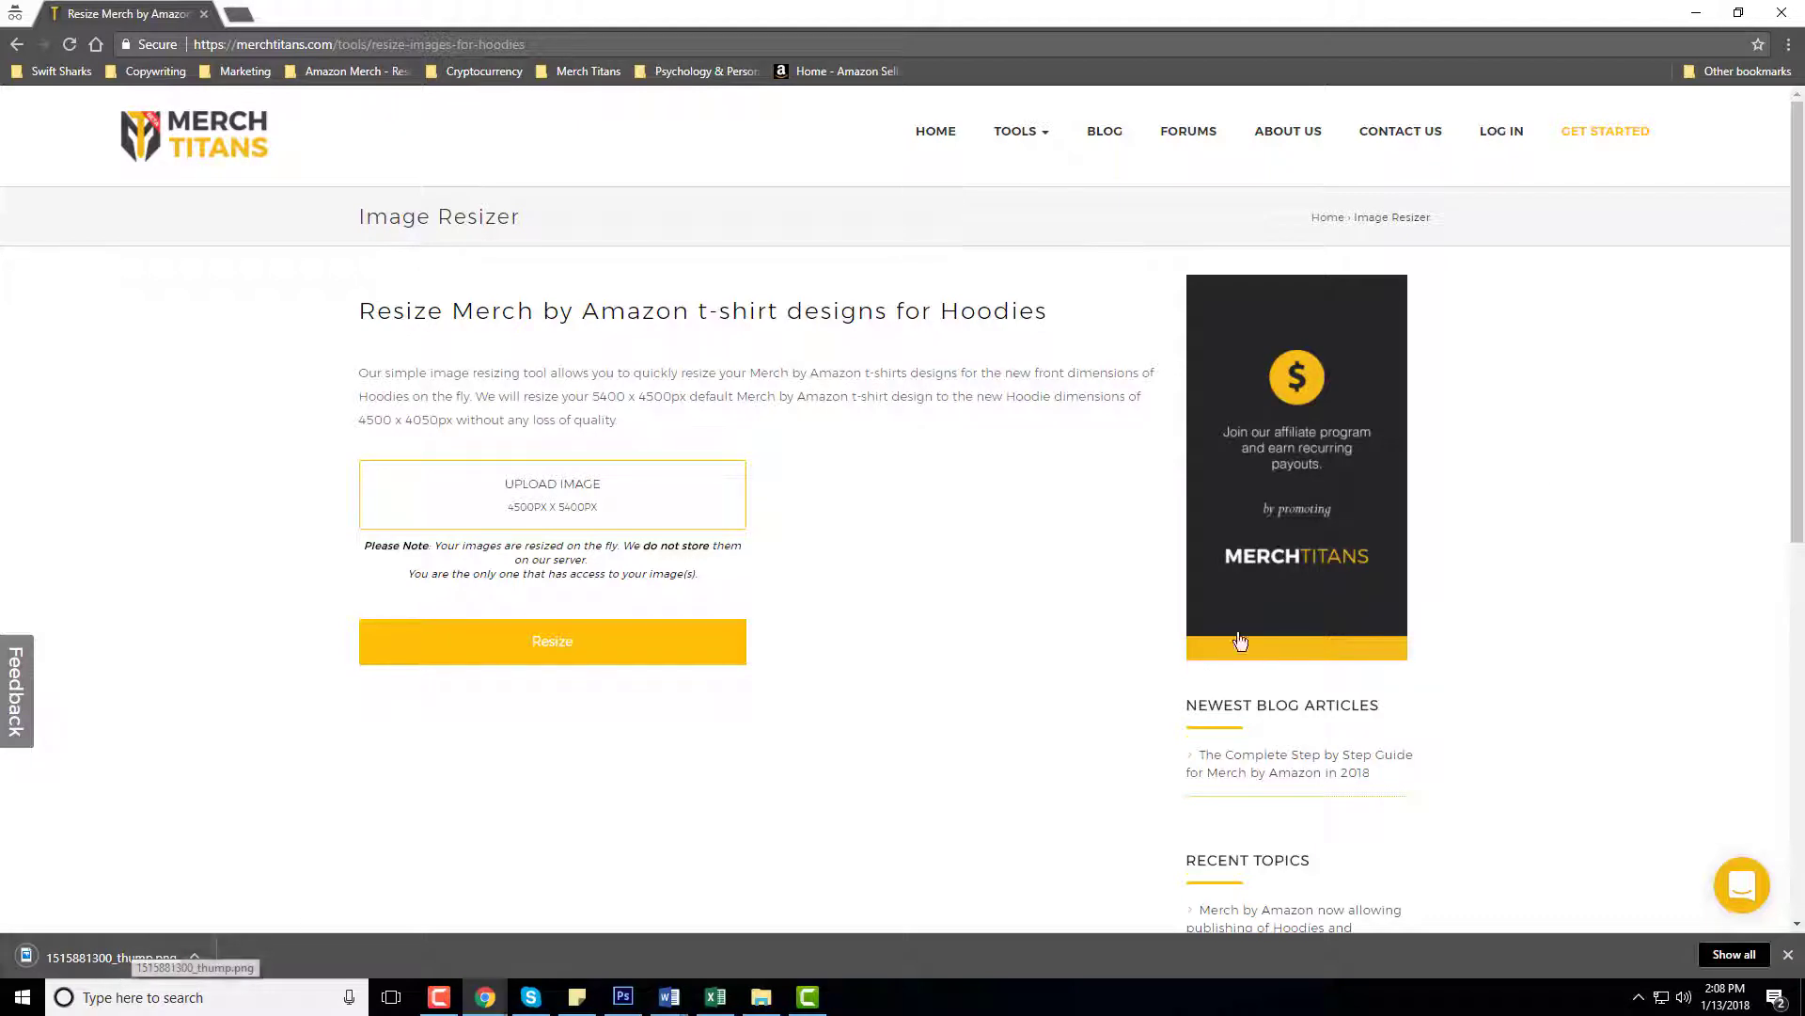
{"action": "left_click", "coordinate": [1738, 15]}
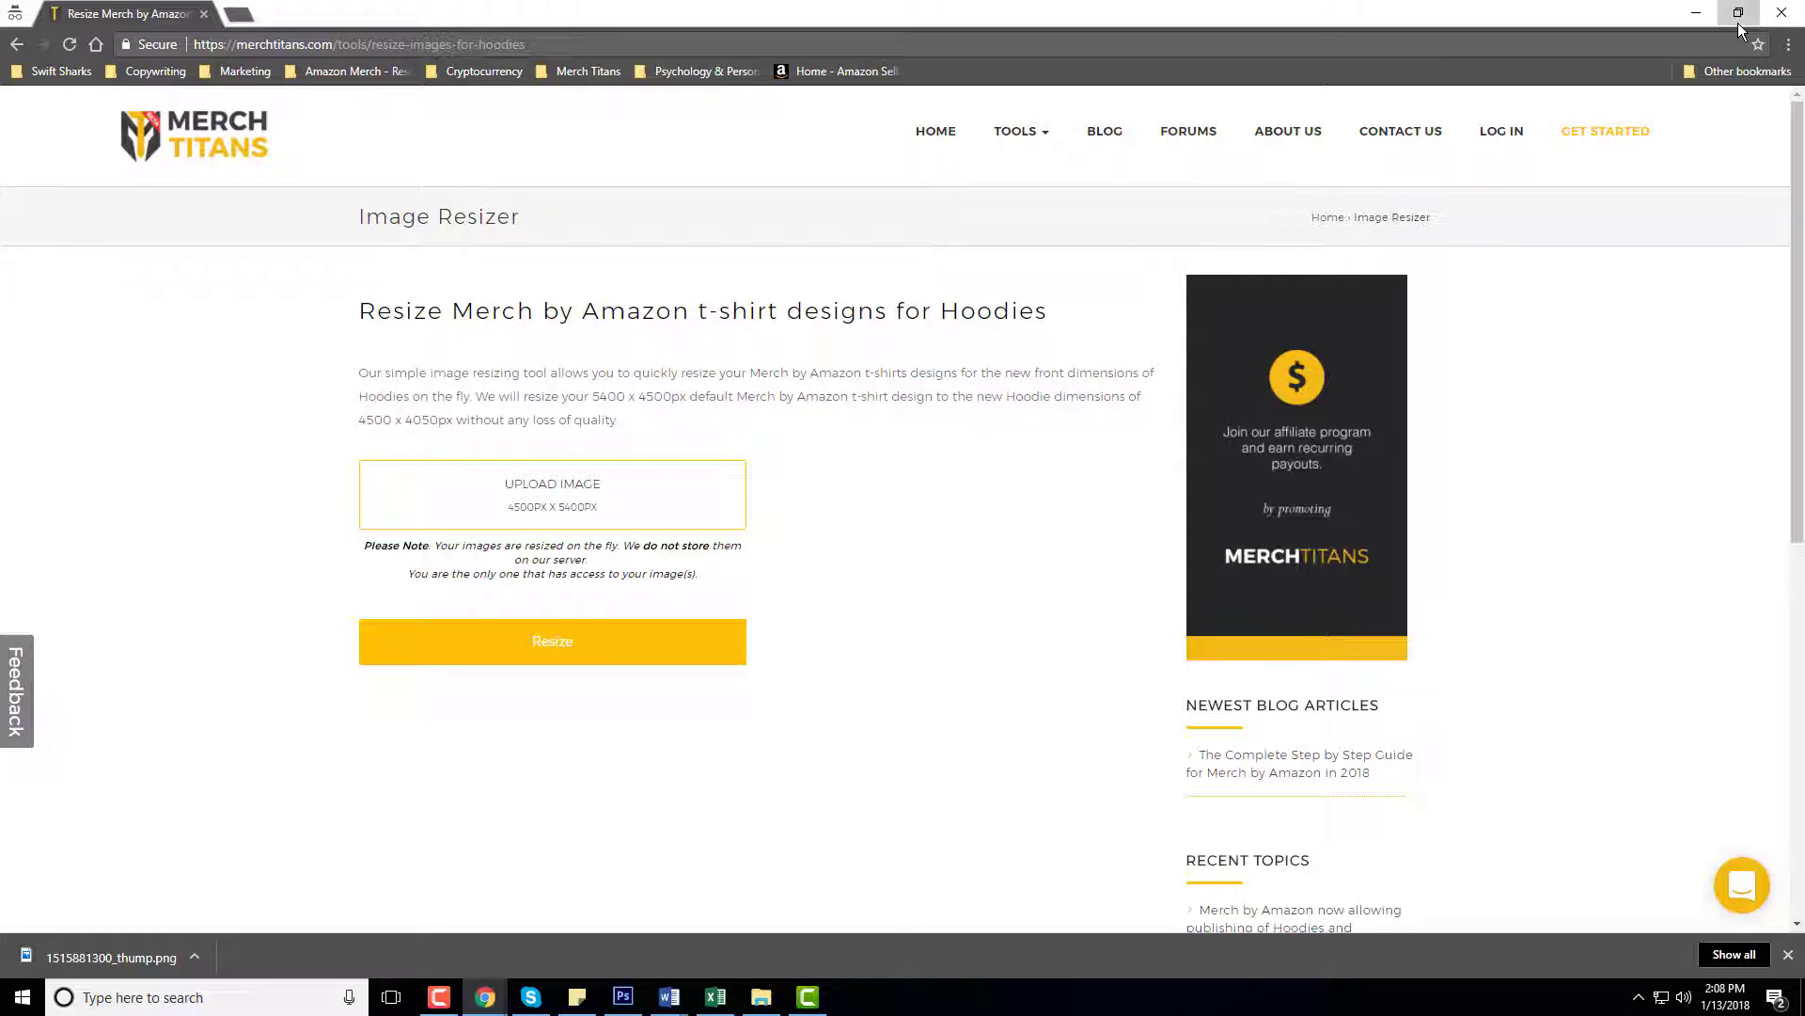
{"action": "left_click", "coordinate": [206, 726]}
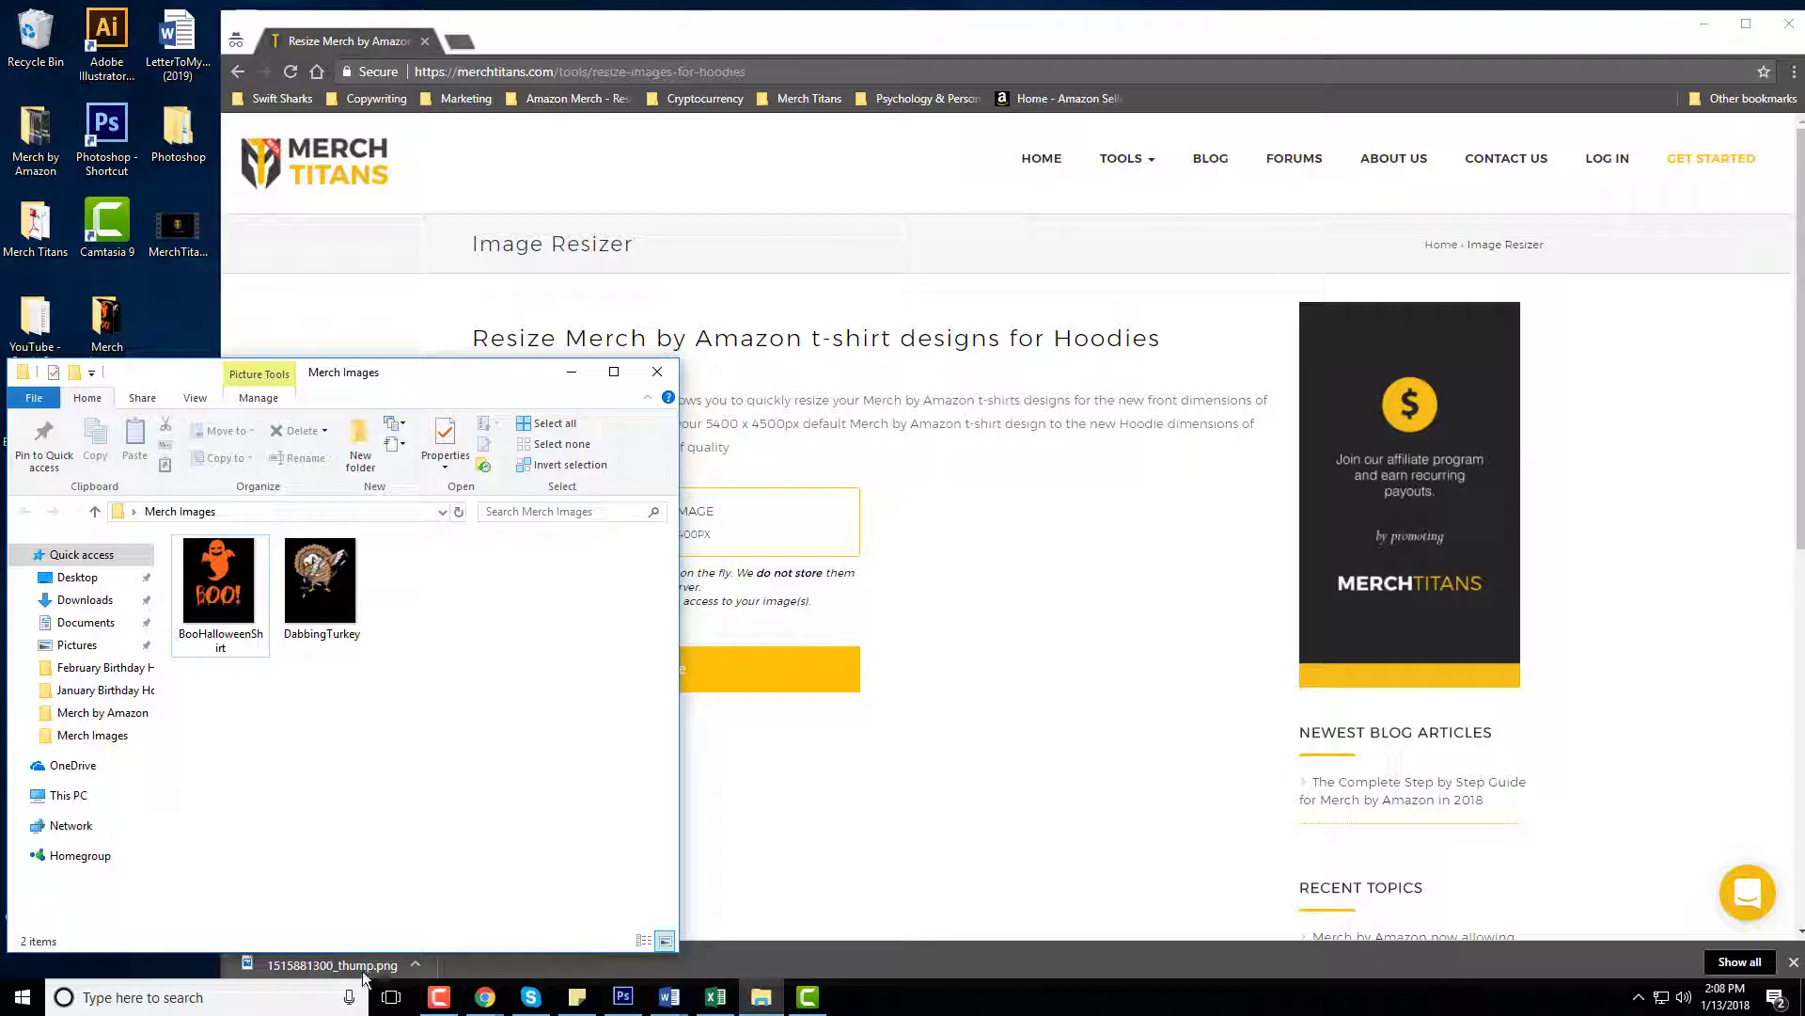
{"action": "mouse_move", "coordinate": [332, 965]}
{"action": "left_mouse_down"}
{"action": "mouse_move", "coordinate": [363, 917]}
{"action": "mouse_move", "coordinate": [213, 790]}
{"action": "left_mouse_up"}
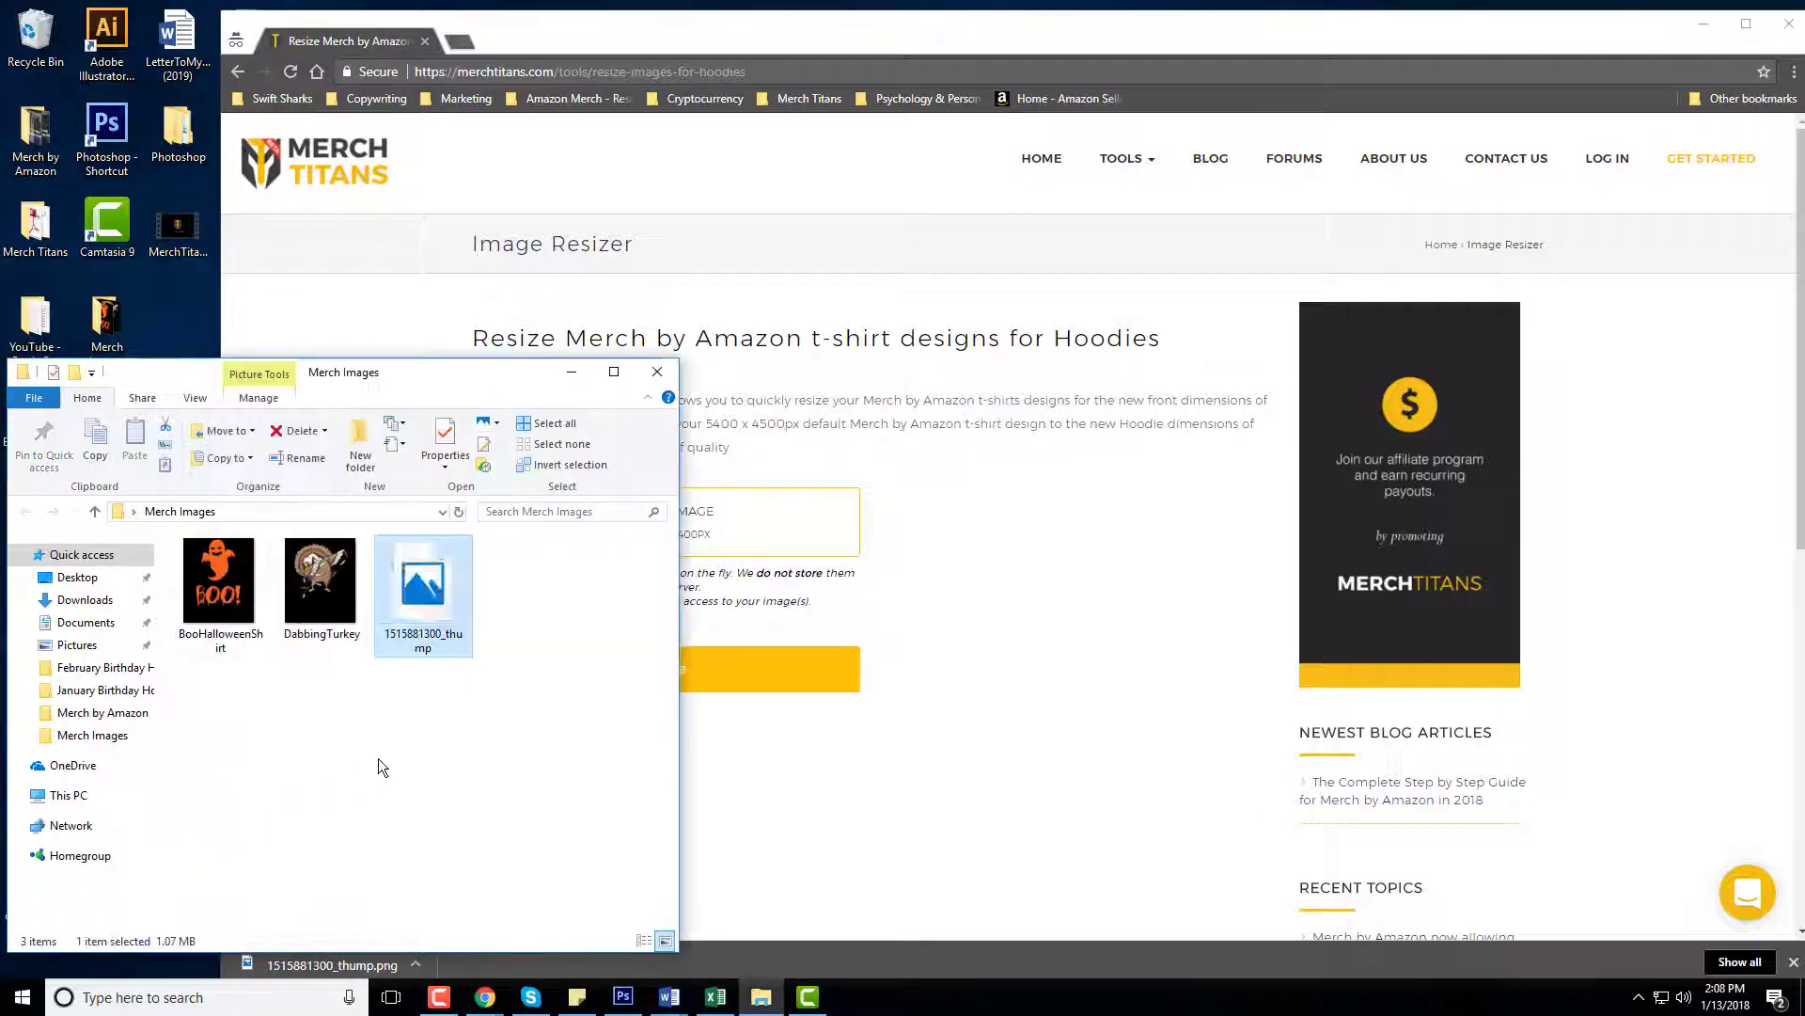
{"action": "right_click", "coordinate": [432, 613]}
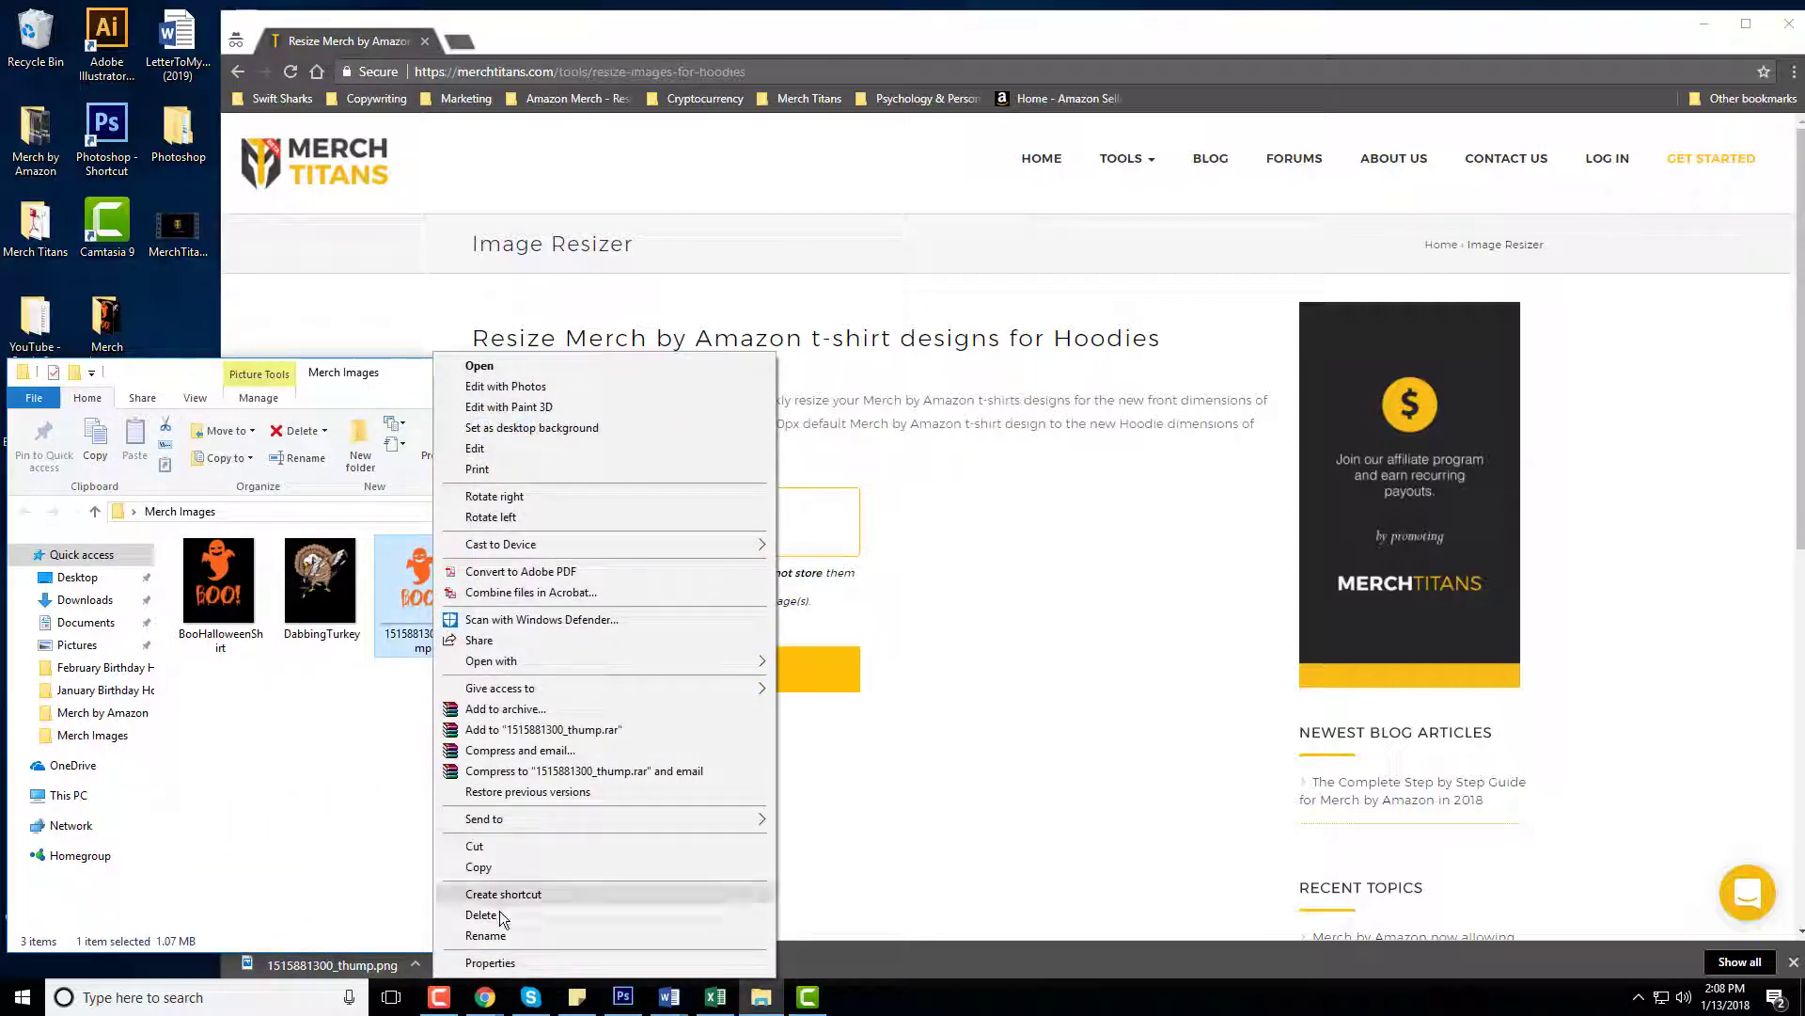
{"action": "left_click", "coordinate": [495, 966]}
{"action": "left_click", "coordinate": [555, 508]}
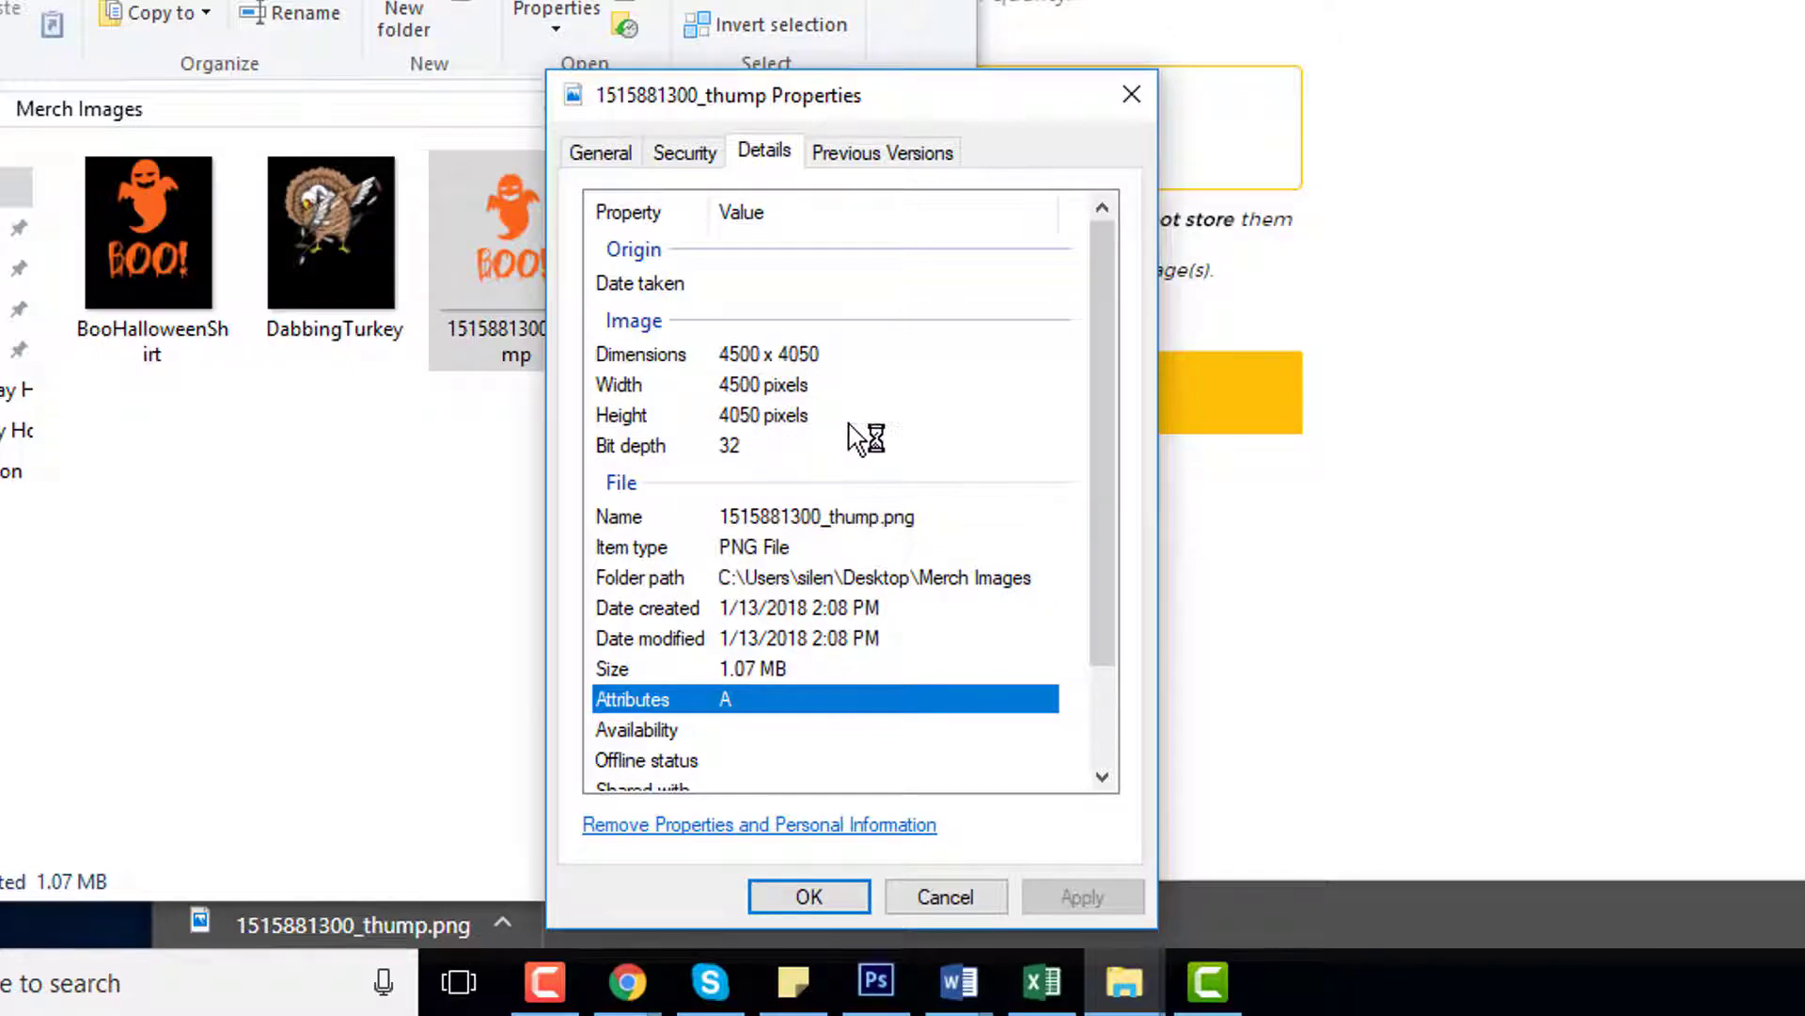
{"action": "left_click", "coordinate": [809, 898]}
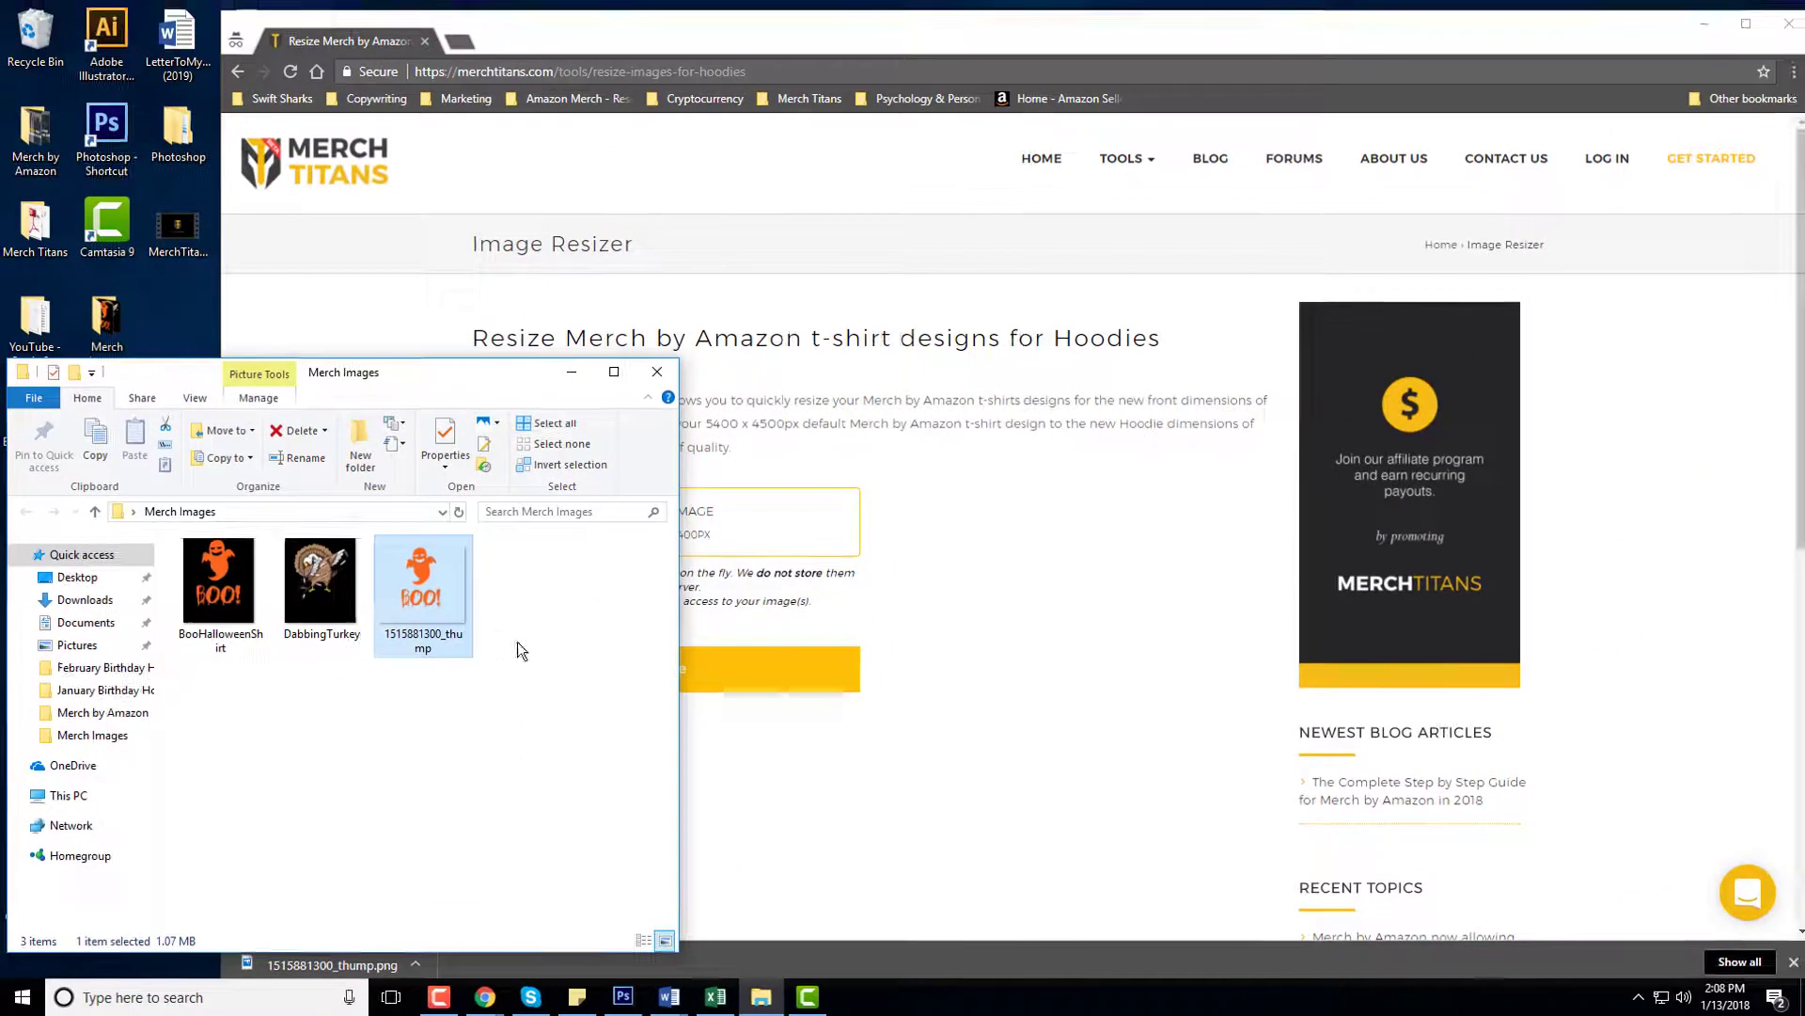
Recheck the resized file's dimensions, then view the BOO ghost design in Photos
{"action": "right_click", "coordinate": [443, 607]}
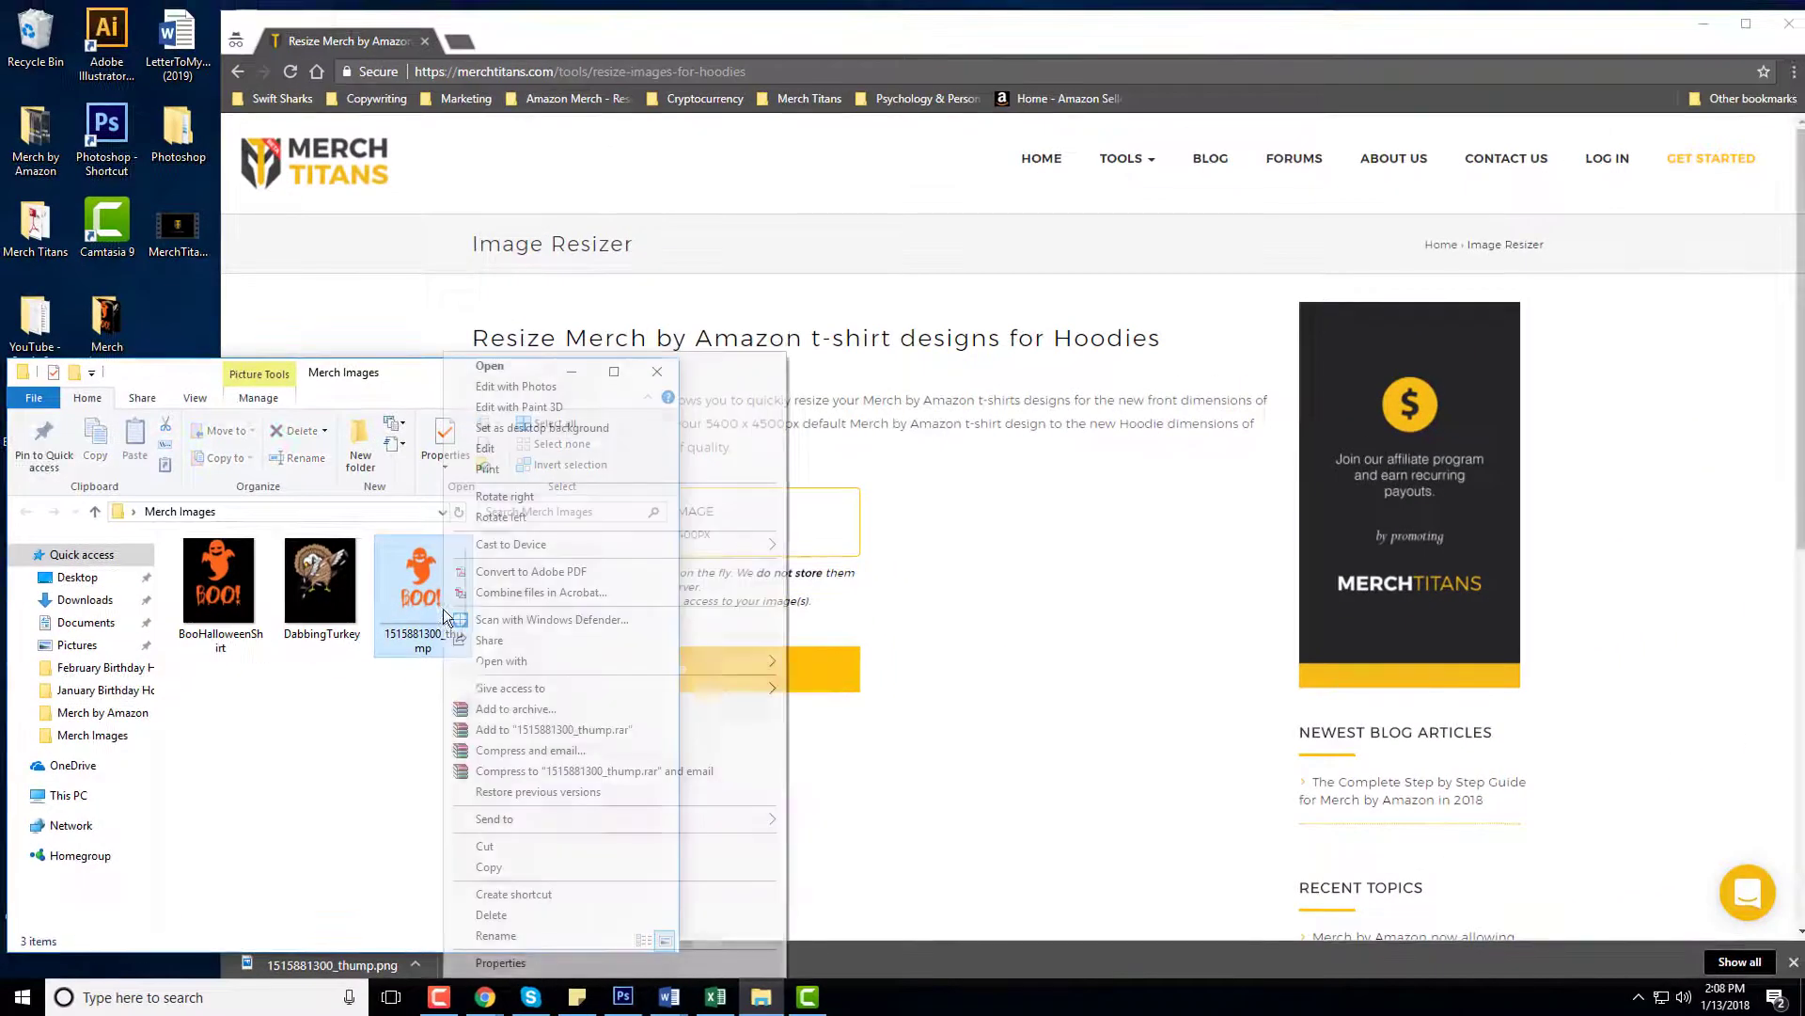
{"action": "left_click", "coordinate": [507, 971]}
{"action": "left_click", "coordinate": [569, 534]}
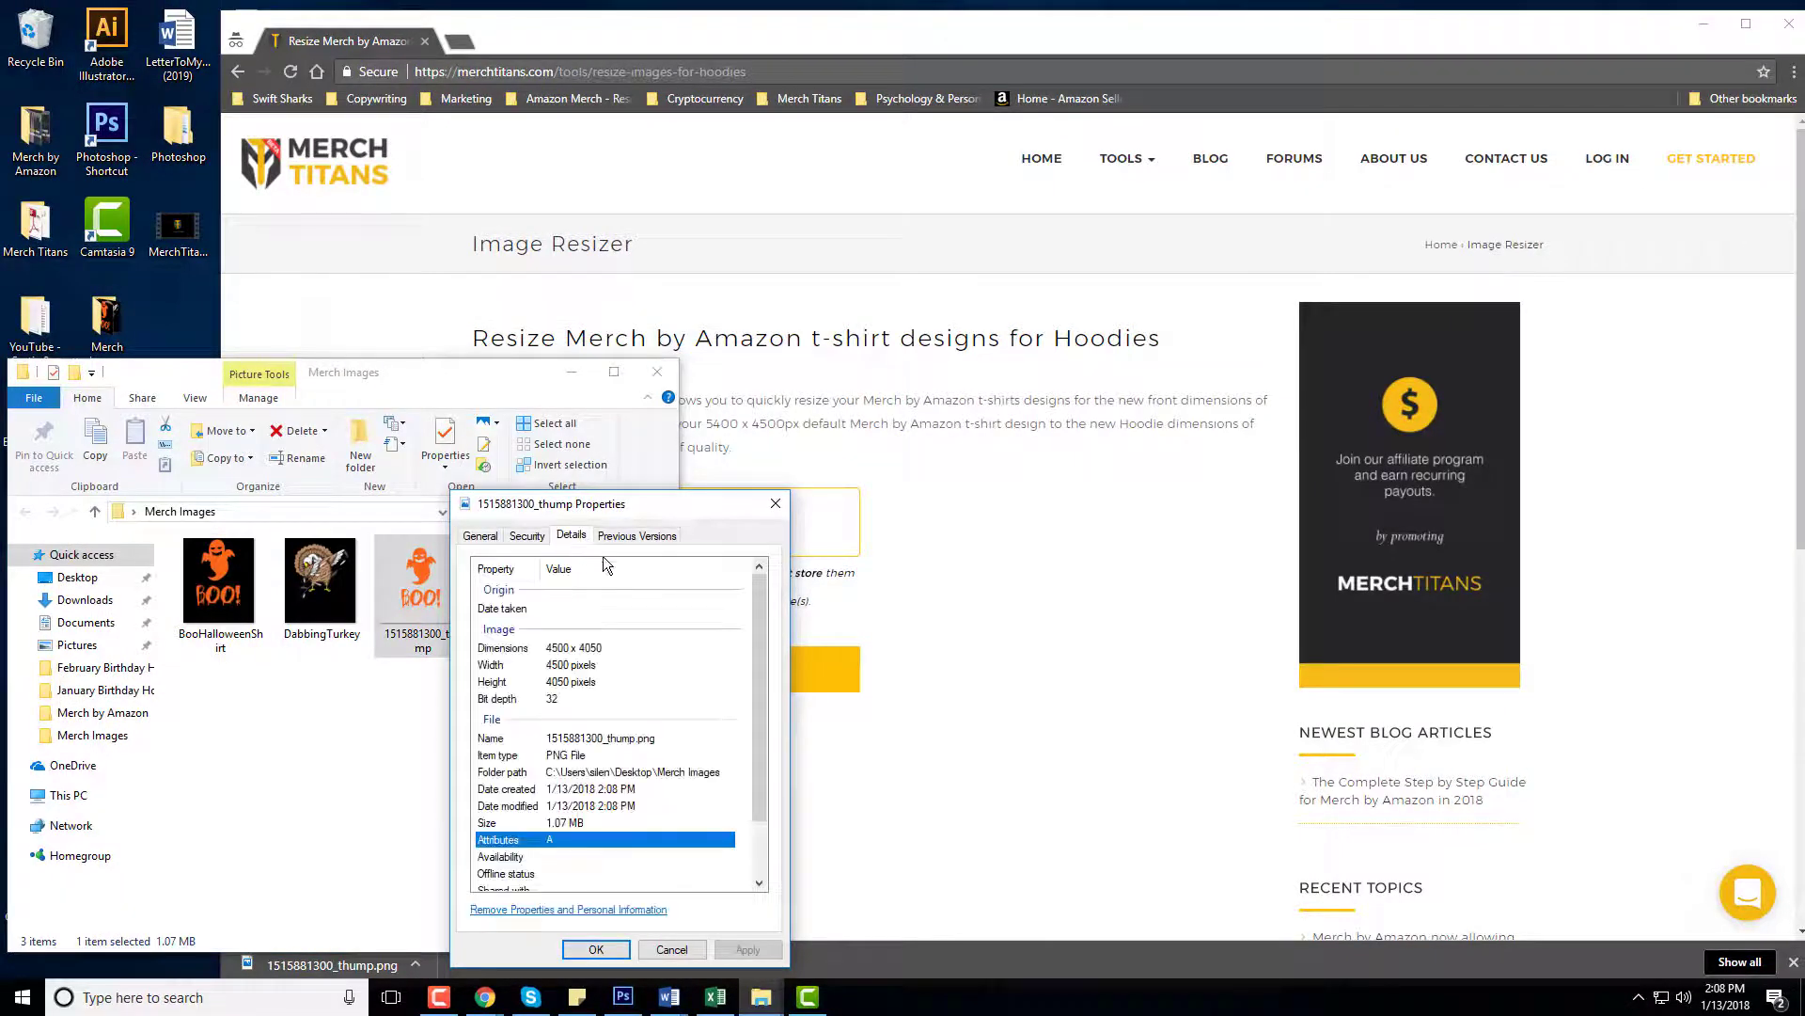
{"action": "left_click", "coordinate": [774, 504]}
{"action": "double_click", "coordinate": [421, 581]}
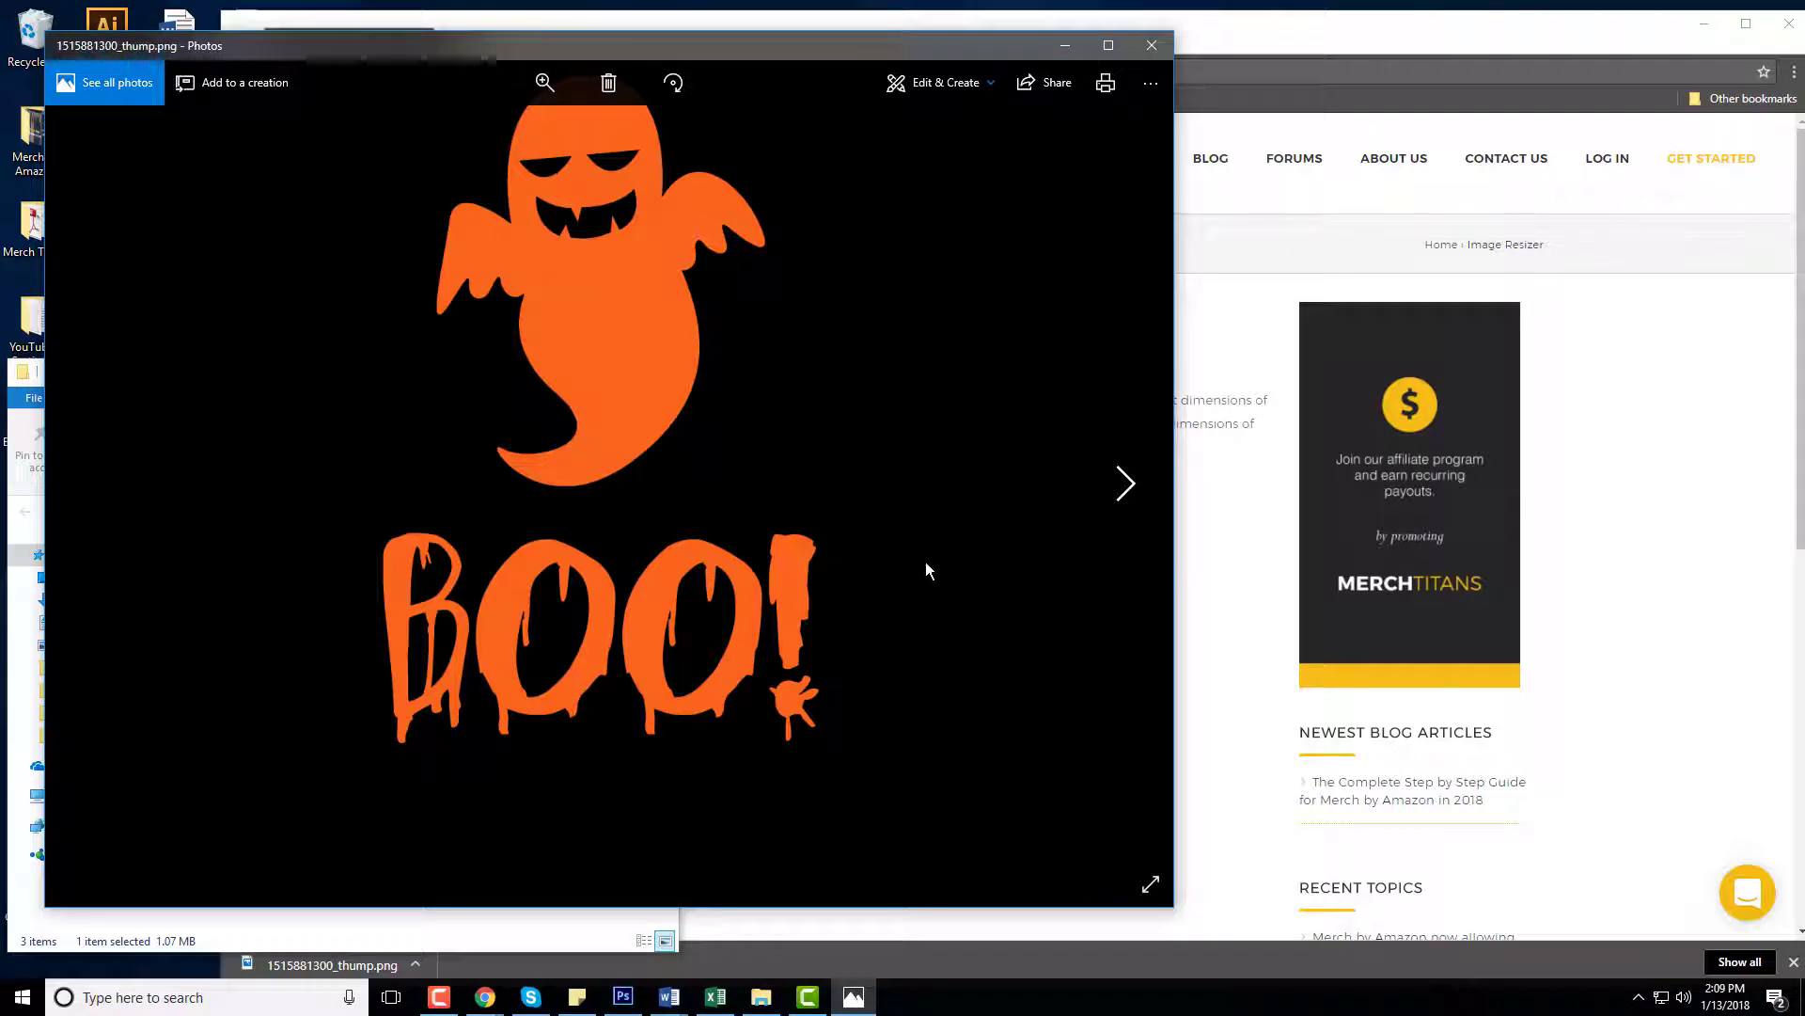
{"action": "left_click", "coordinate": [1152, 45]}
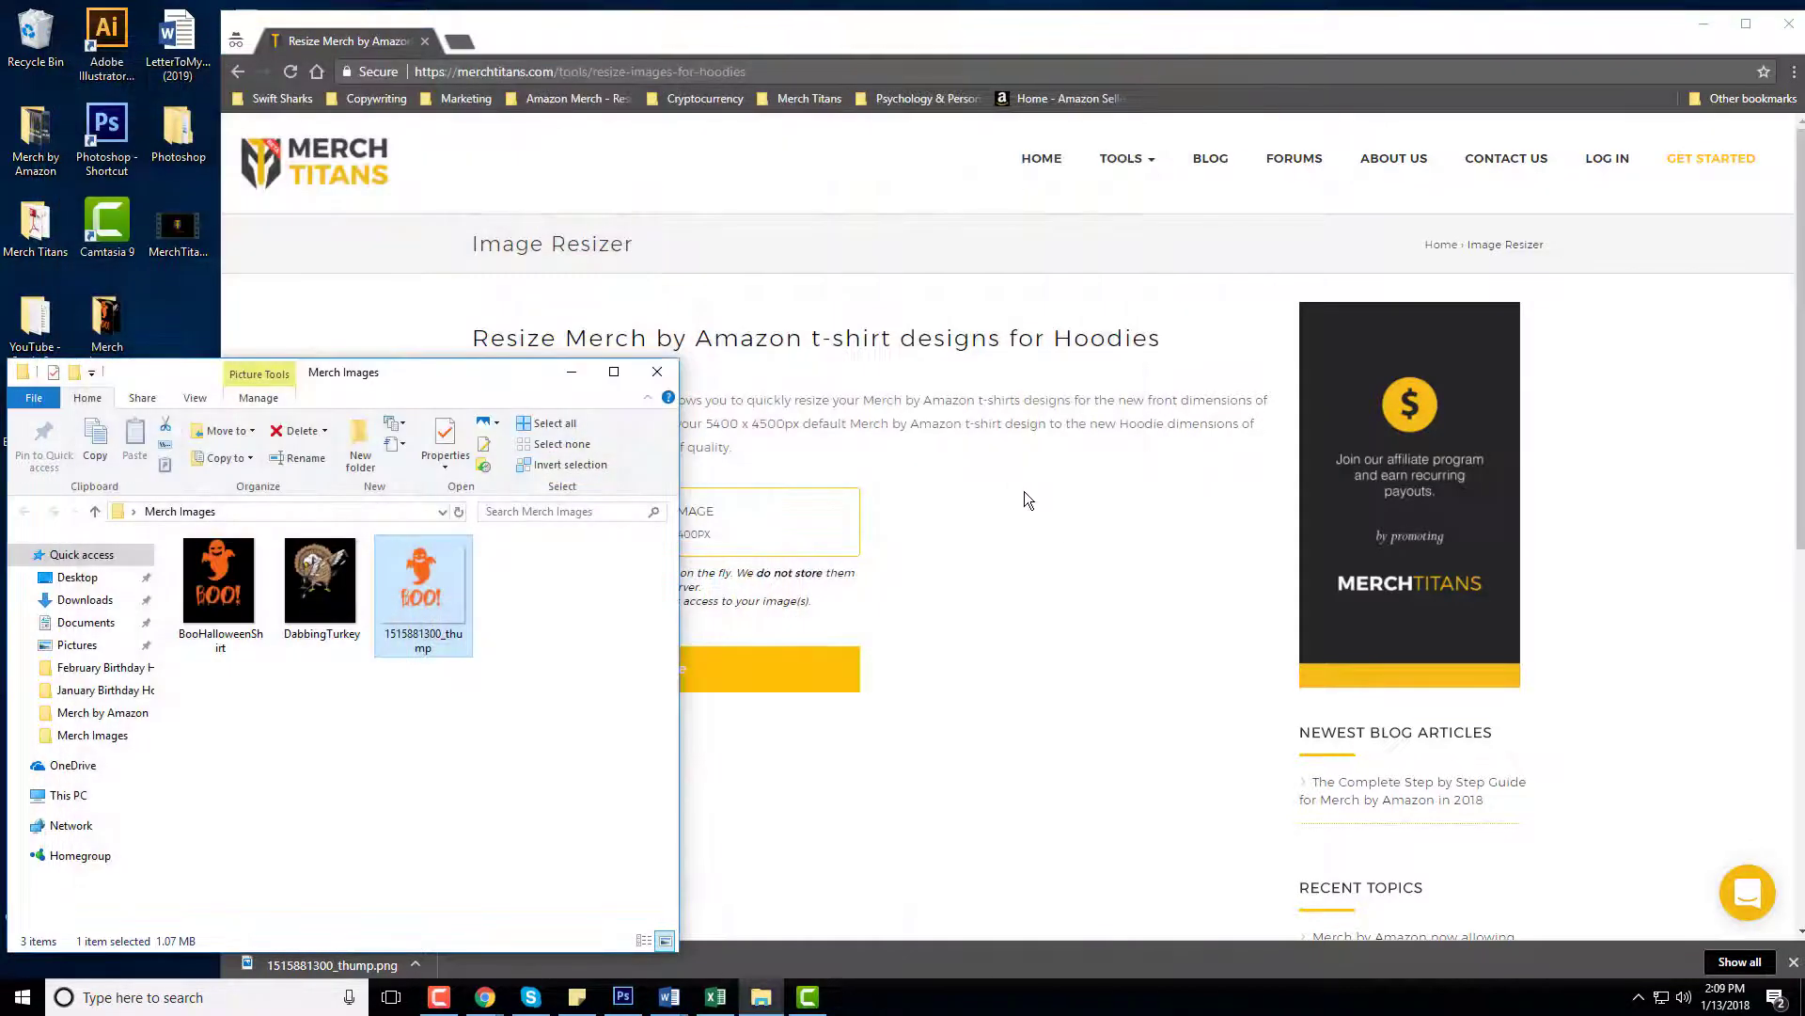
{"action": "left_click", "coordinate": [1062, 532]}
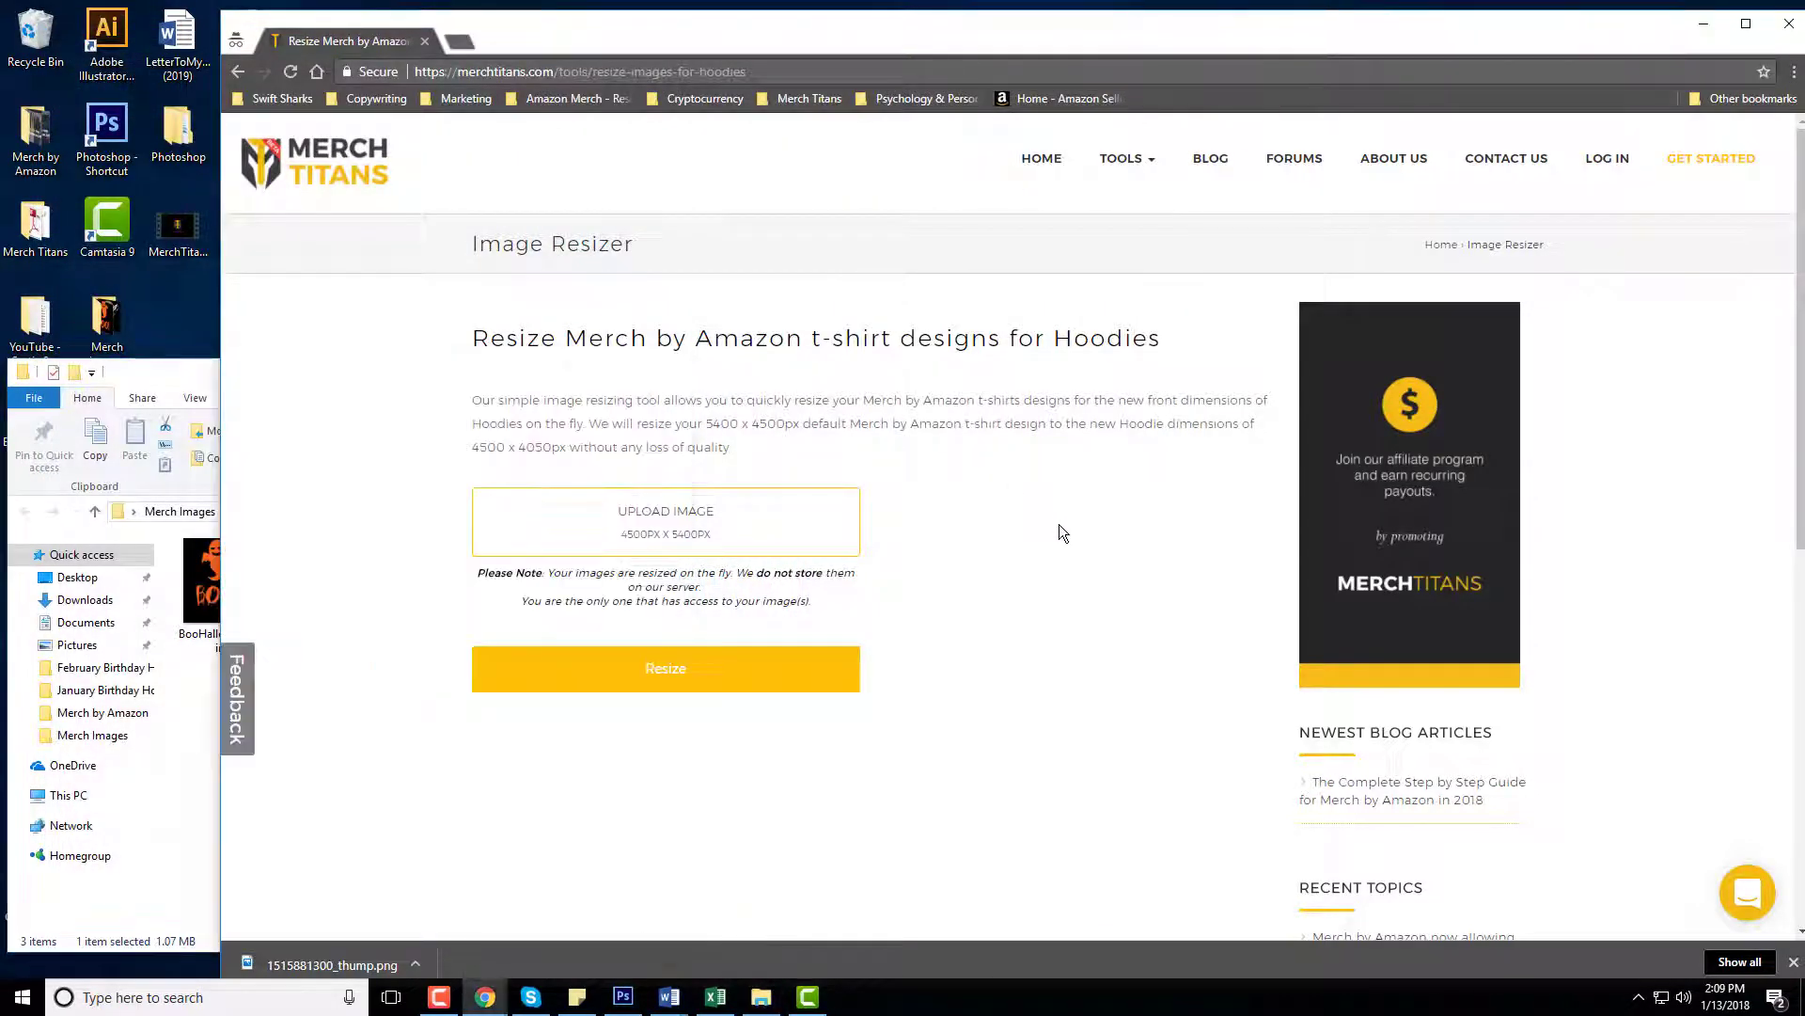